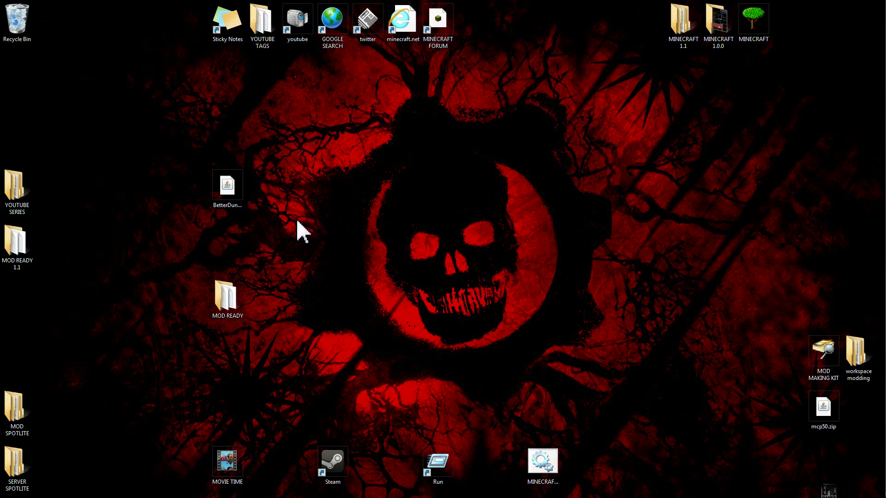
left_click(230, 205)
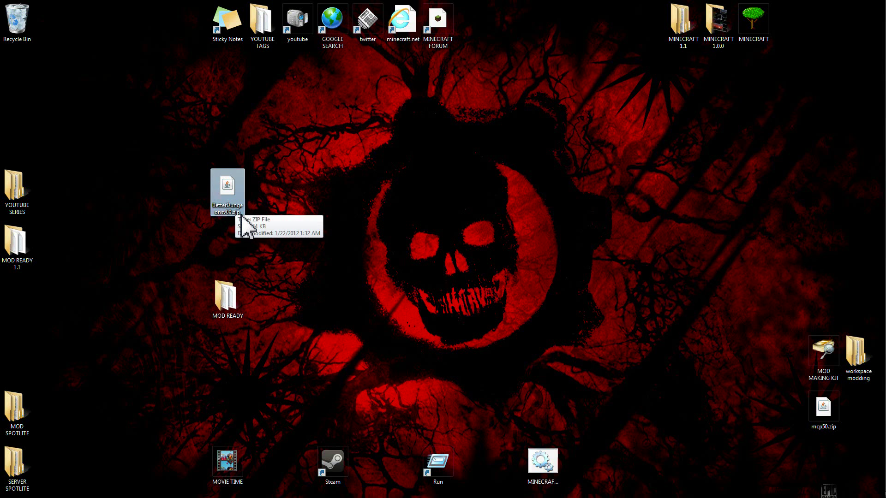
left_click(478, 231)
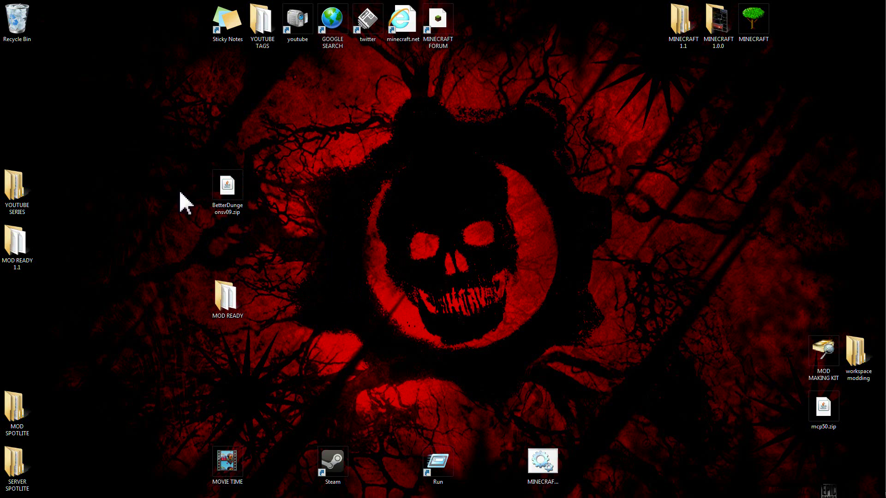
left_click(232, 191)
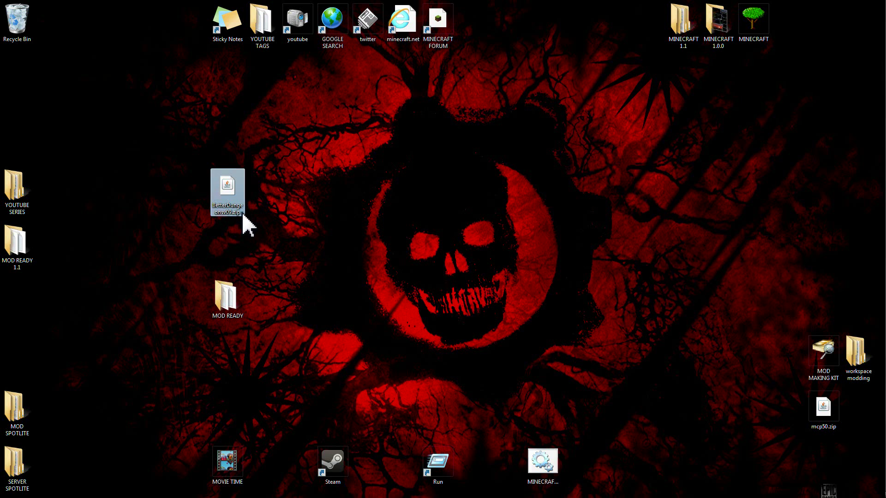
left_click(340, 273)
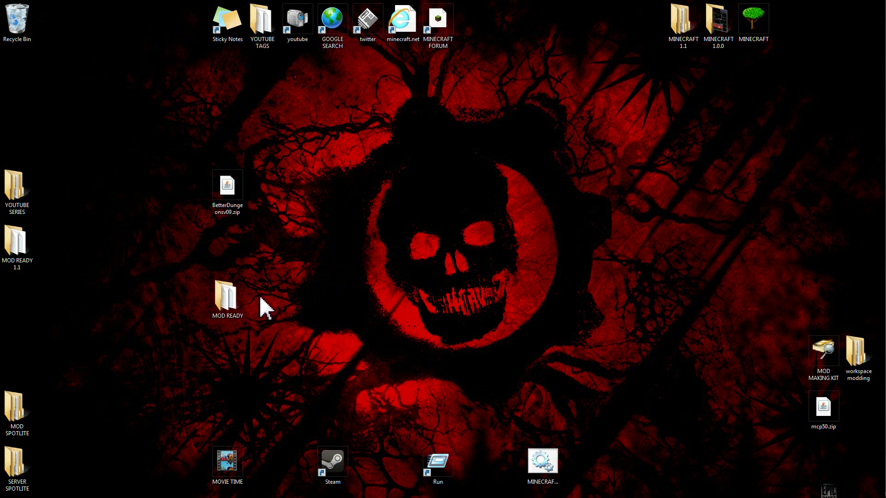
left_click(227, 310)
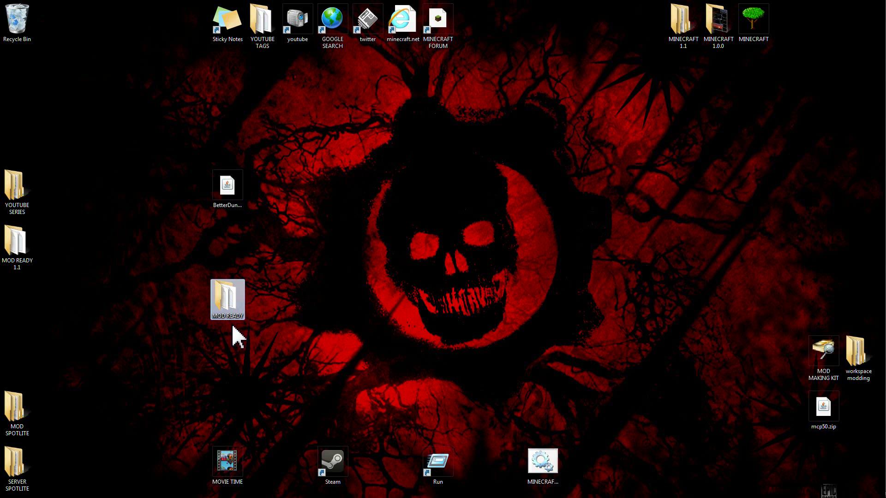
left_click(286, 300)
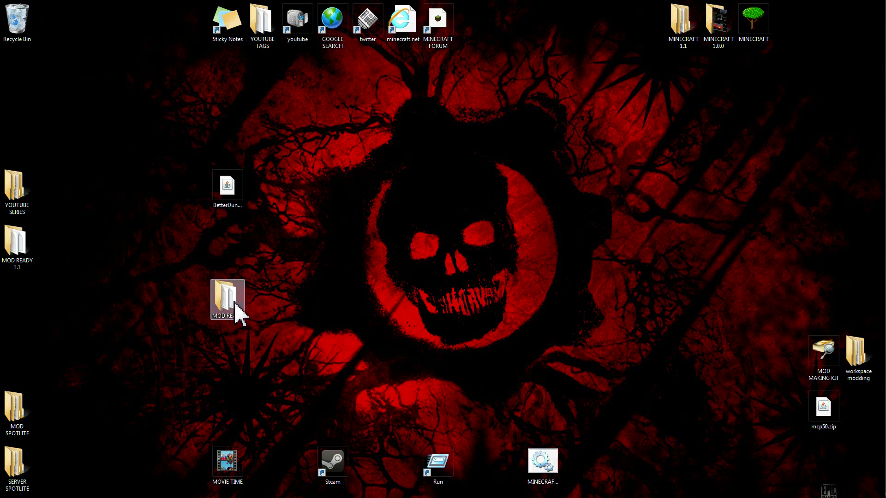
Step: Move the MOD READY folder beside the BetterDungeons archive on the desktop, open it, and leave both icons uncovered
left_click_drag(233, 307, 327, 191)
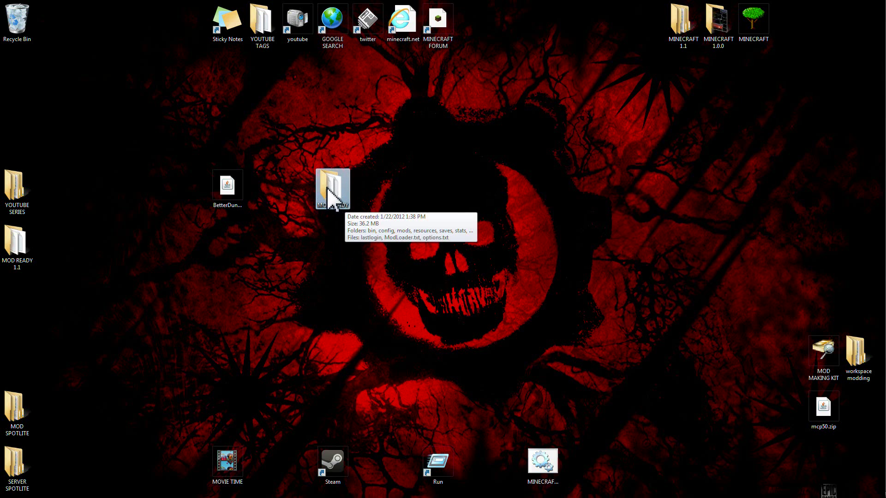
double_click(336, 200)
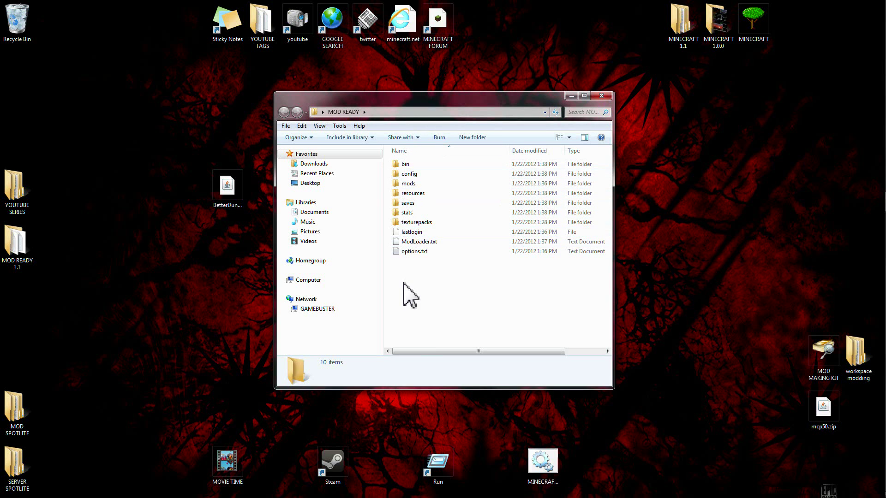
left_click_drag(416, 99, 562, 53)
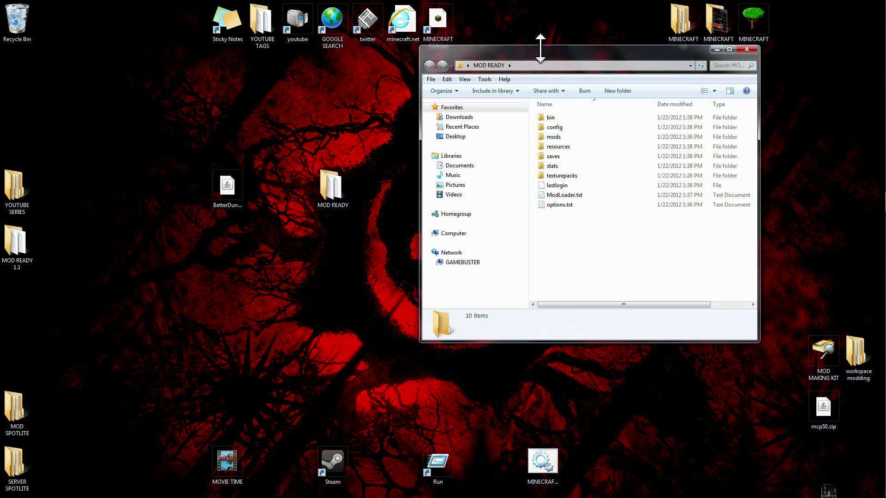
left_click_drag(547, 54, 508, 56)
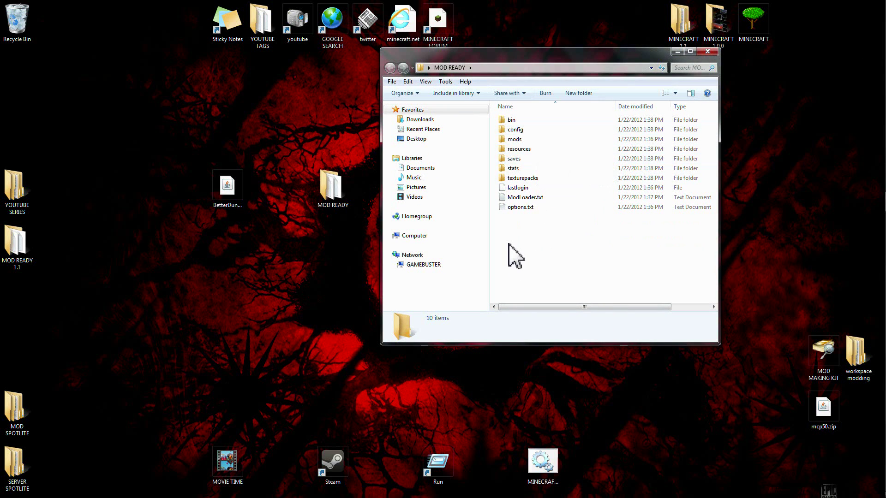
Step: Open BetterDungeonsv09.zip with WinRAR, dismiss the license reminder, and place the archive window beside the MOD READY window
left_click(228, 193)
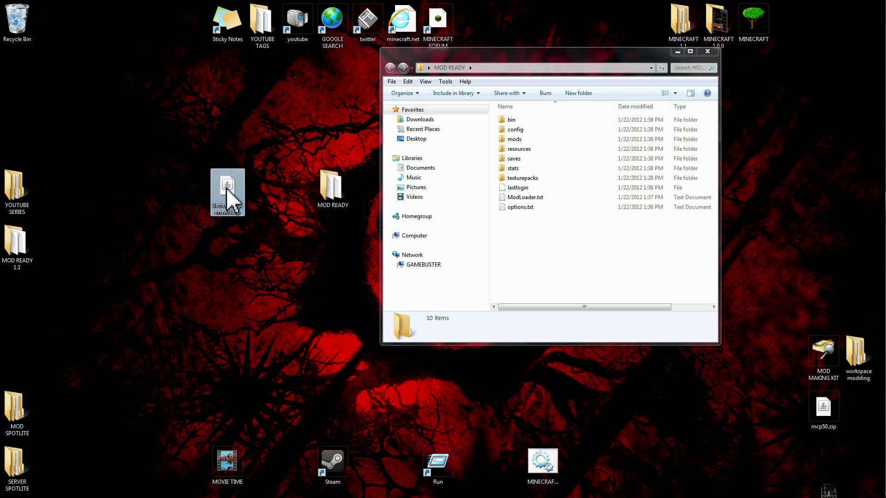
right_click(228, 212)
mouse_move(266, 227)
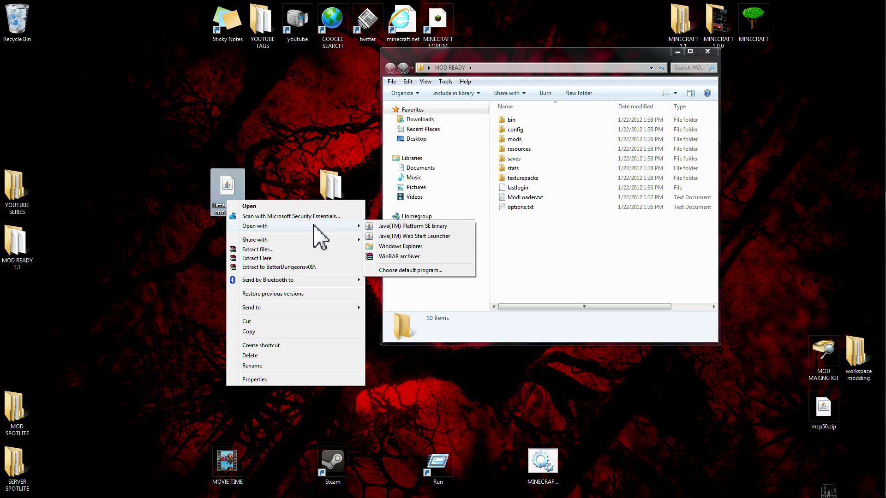
left_click(389, 256)
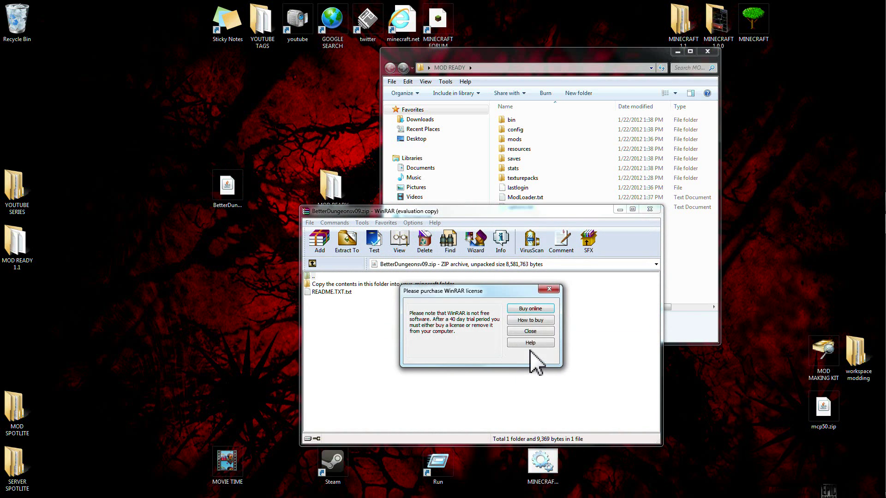
left_click(530, 340)
left_click_drag(475, 211, 195, 71)
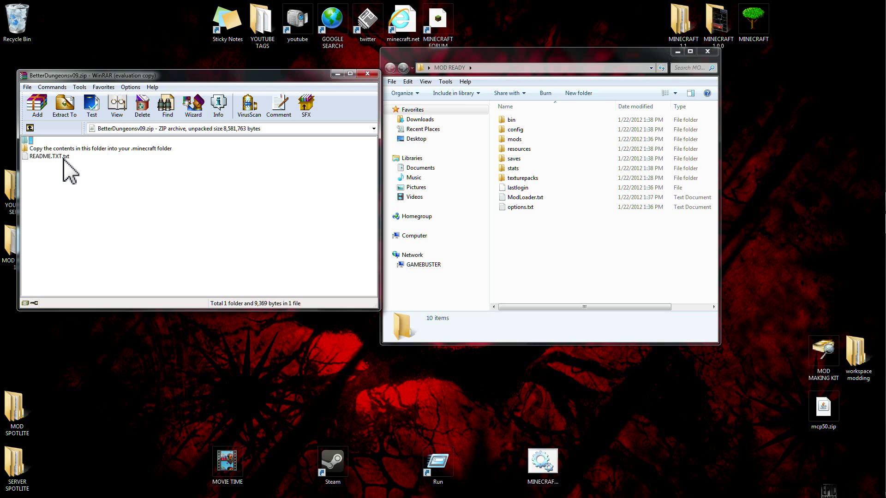
Step: Read the installation instructions in the archive's README.TXT.txt and close the file
double_click(48, 157)
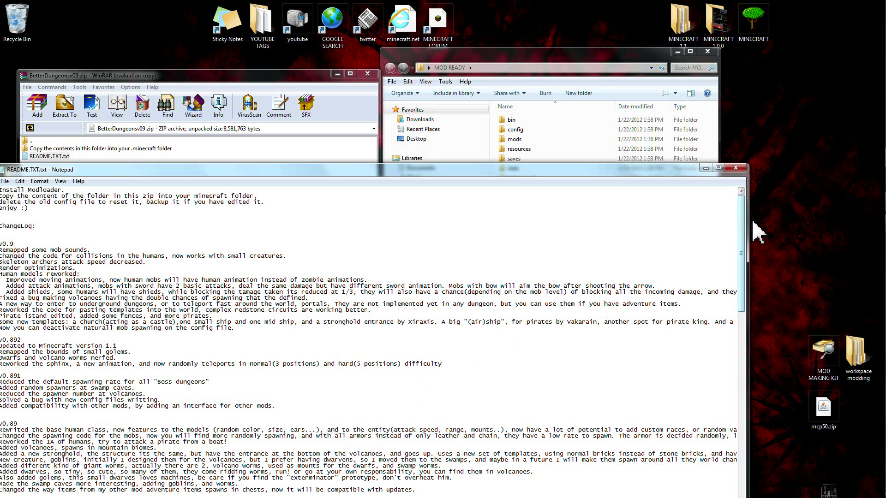
left_click(737, 169)
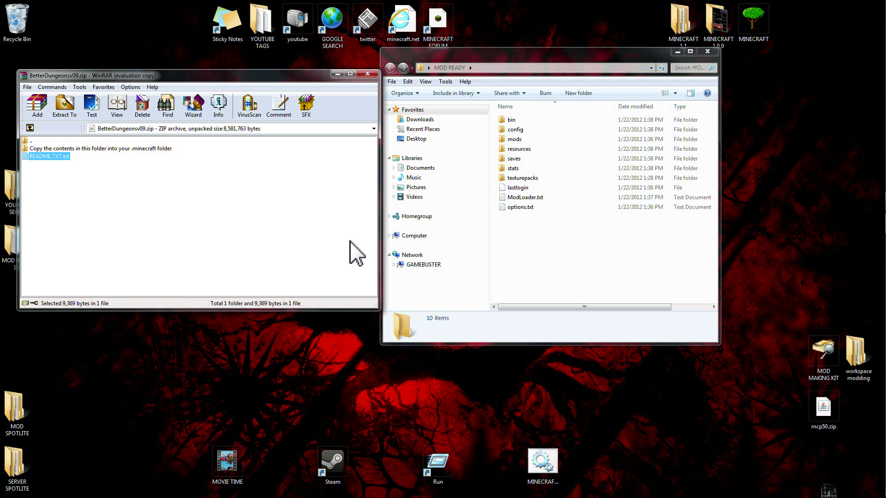
Step: Copy the BetterDungeons folder from the archive's "Copy the contents in this folder into your .minecraft folder" directory into MOD READY
left_click(53, 149)
double_click(53, 149)
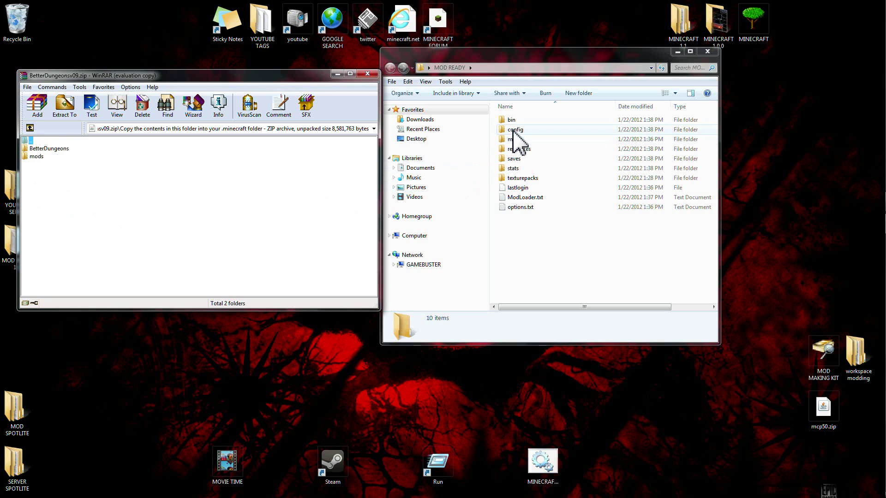
left_click(35, 149)
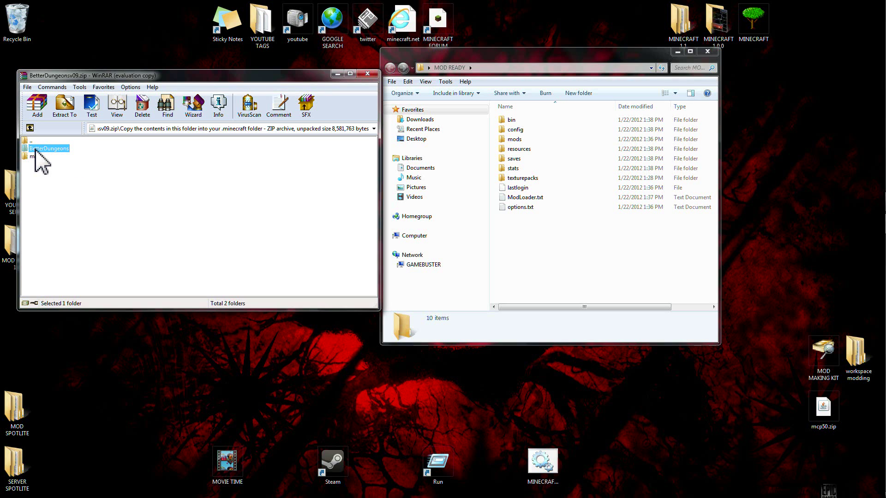
left_click_drag(35, 149, 532, 247)
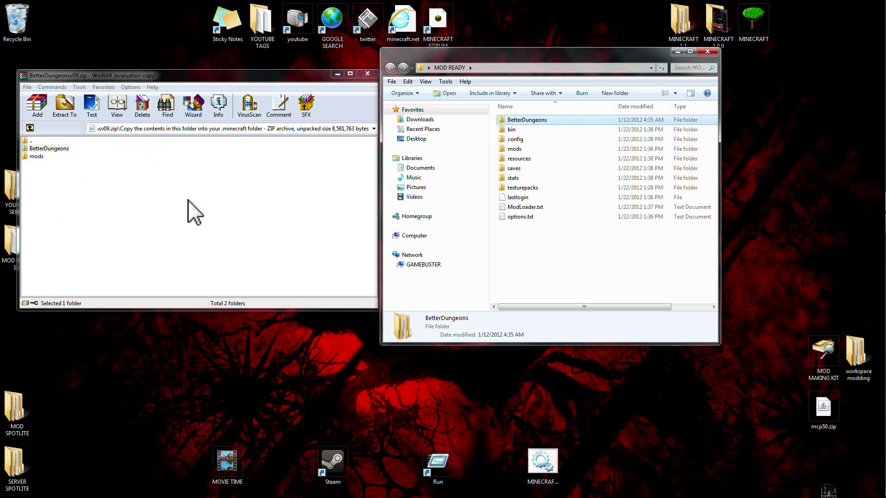
Step: Open the mods folder inside the BetterDungeonsv09.zip archive
left_click(33, 160)
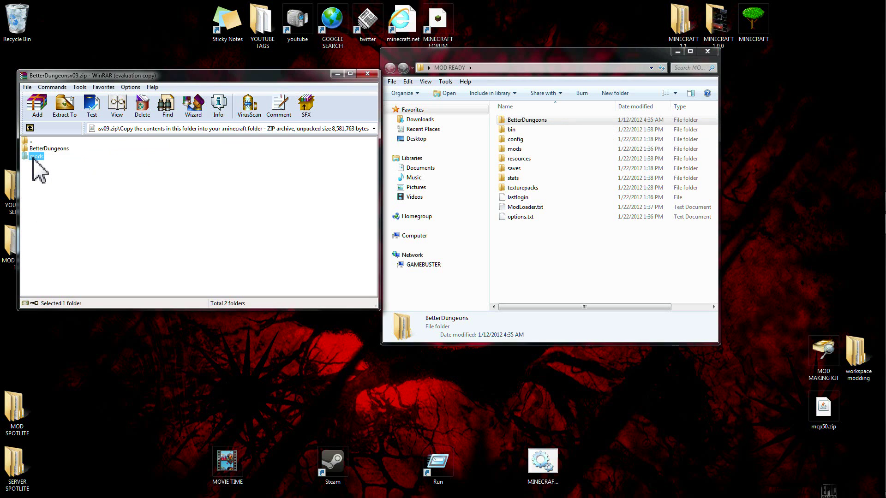
left_click(34, 158)
double_click(38, 157)
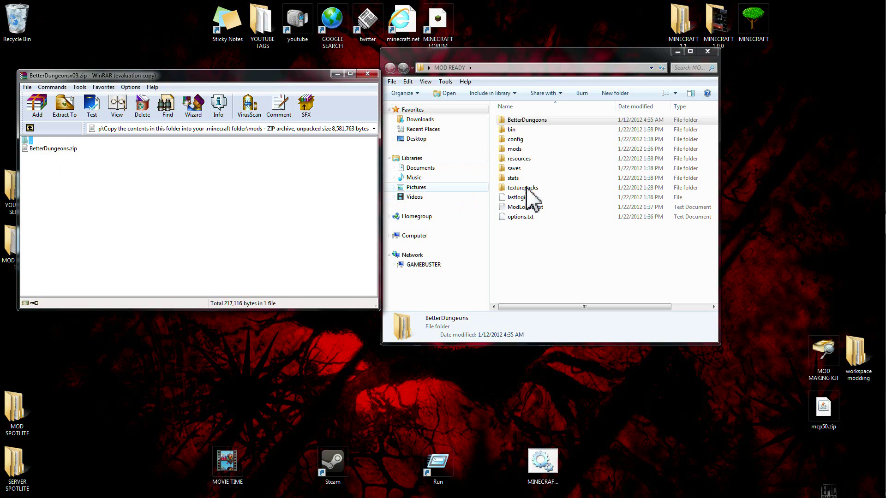
Step: Open minecraft.jar from the MOD READY bin folder with WinRAR and place its window clear of the mod archive
double_click(512, 131)
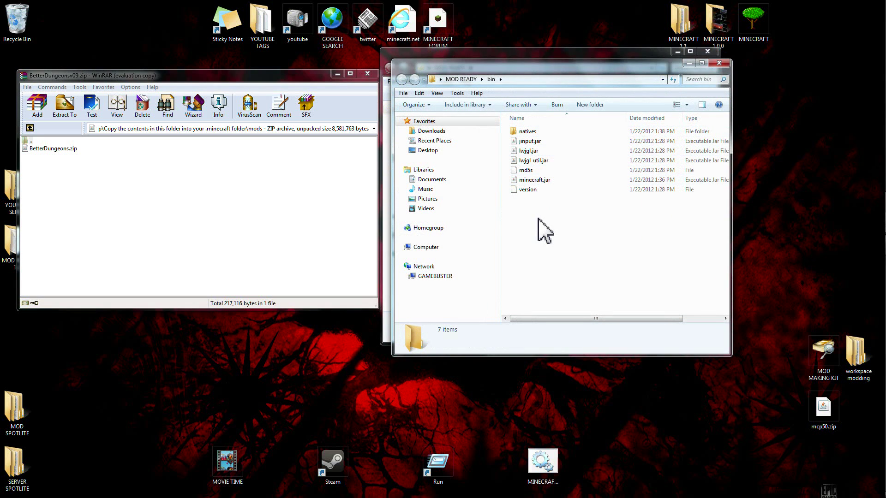
left_click(532, 180)
right_click(532, 180)
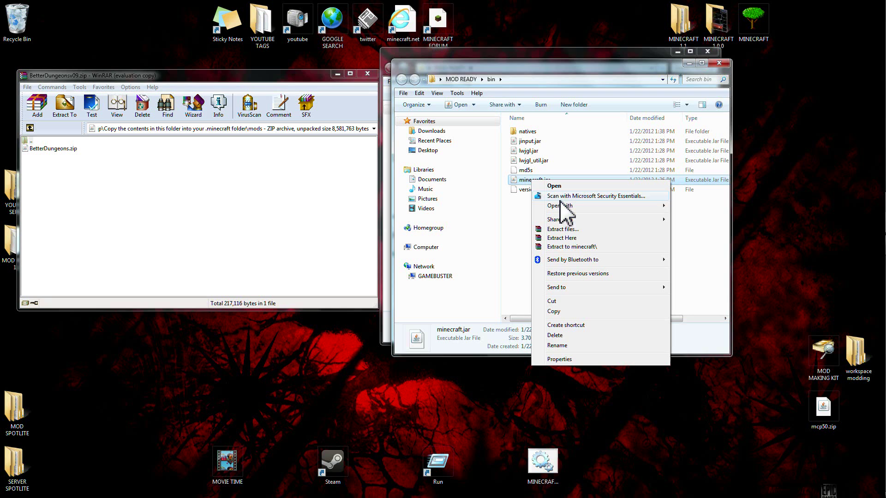
mouse_move(569, 207)
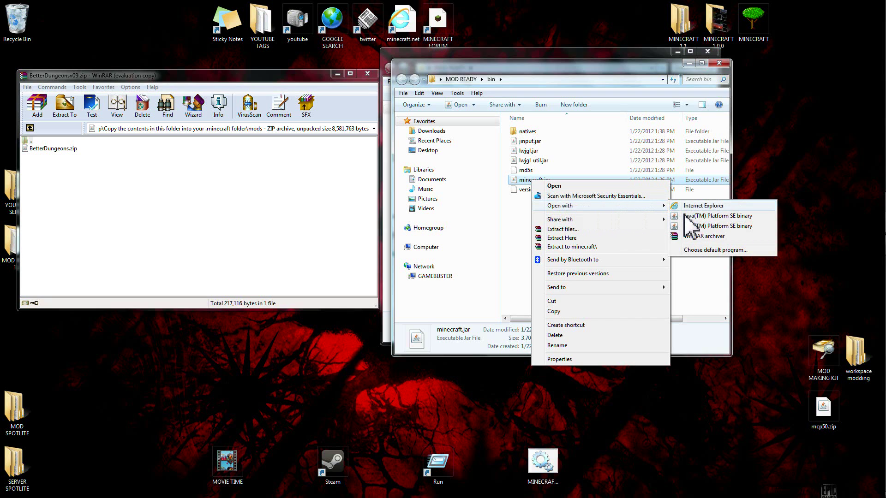
left_click(692, 238)
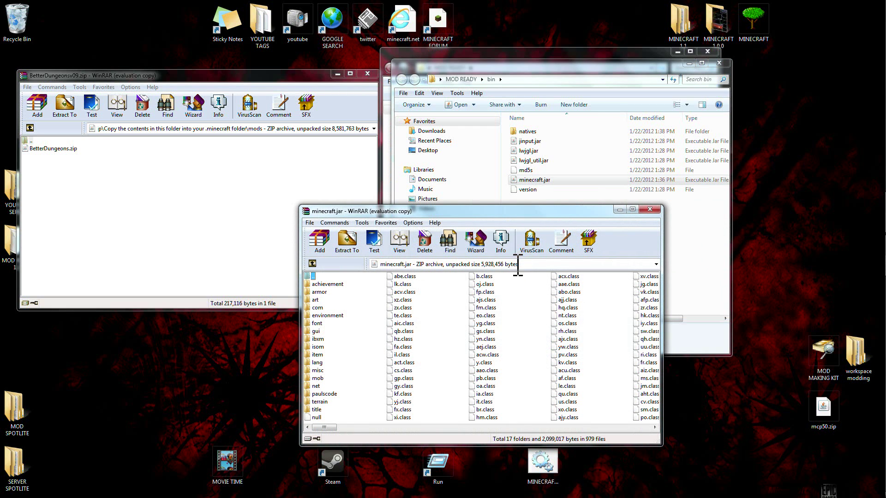
left_click(535, 335)
left_click_drag(485, 211, 582, 202)
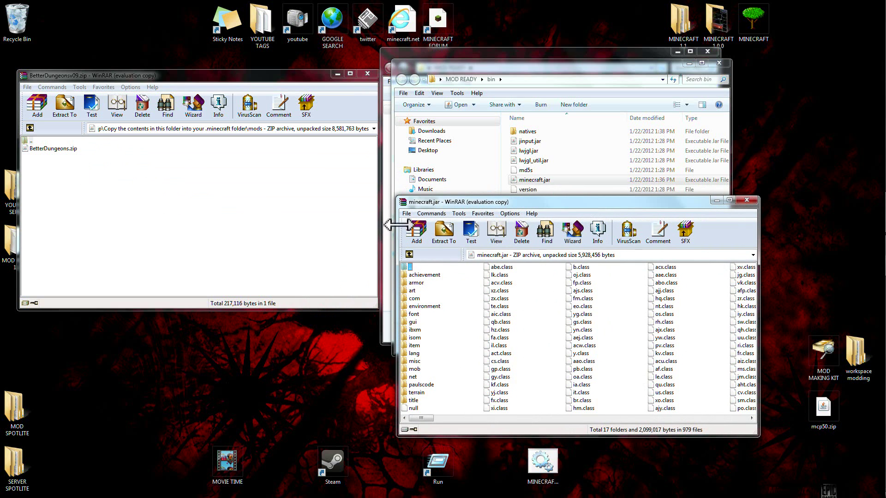
Step: Add all files and folders from the nested BetterDungeons.zip to minecraft.jar using Add and replace files, and close BetterDungeons.zip
double_click(56, 148)
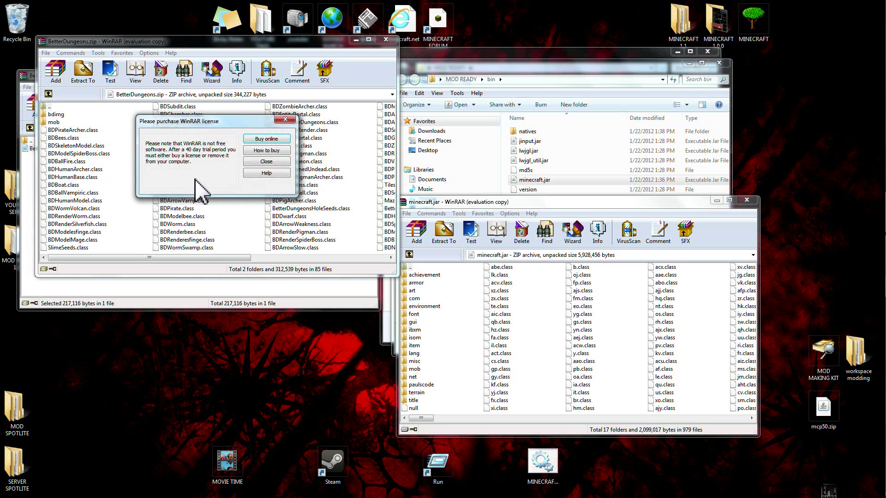
left_click(267, 162)
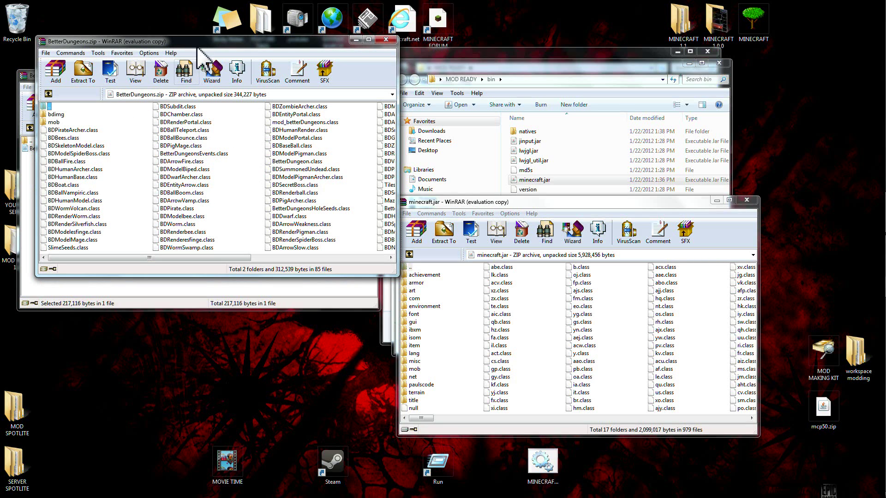
left_click(177, 178)
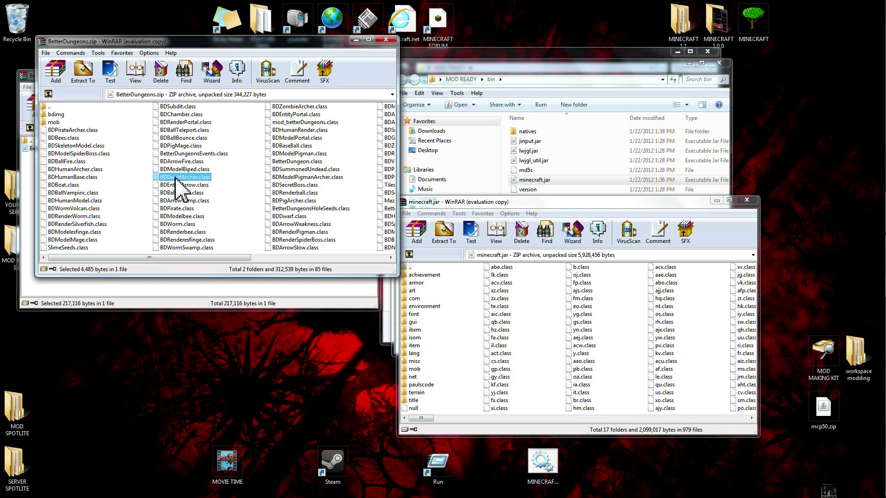
right_click(177, 183)
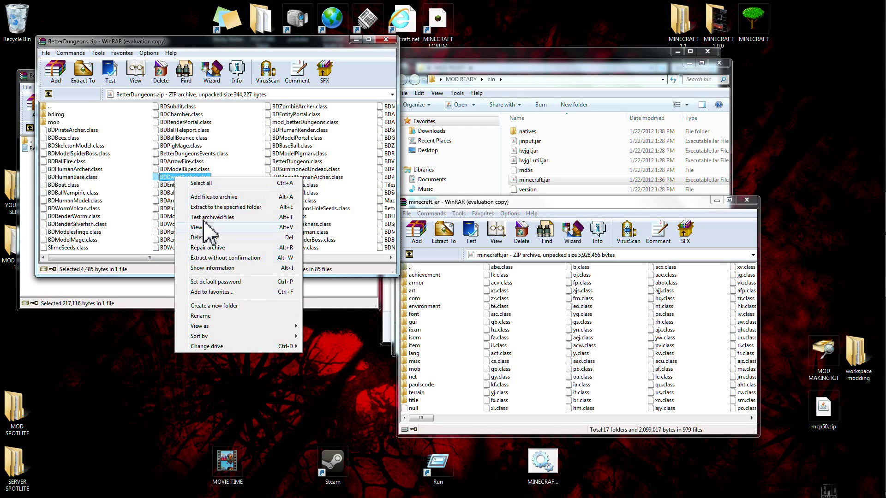
left_click(204, 184)
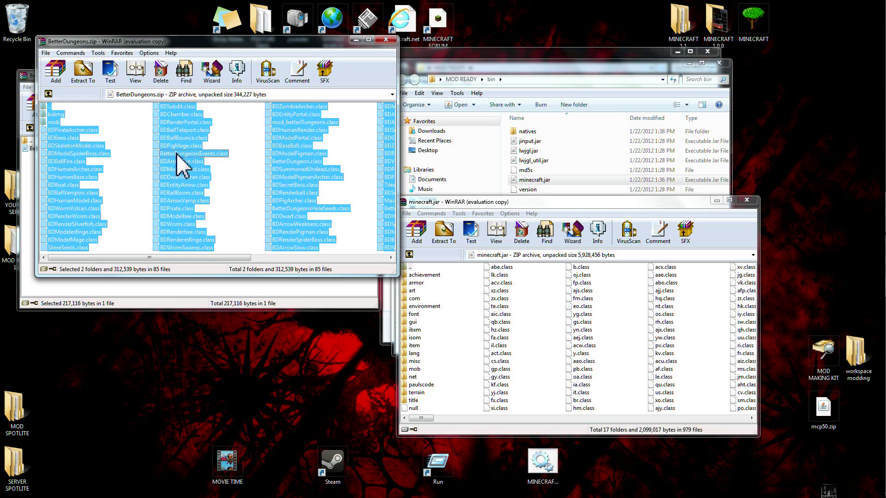
left_click_drag(177, 153, 608, 337)
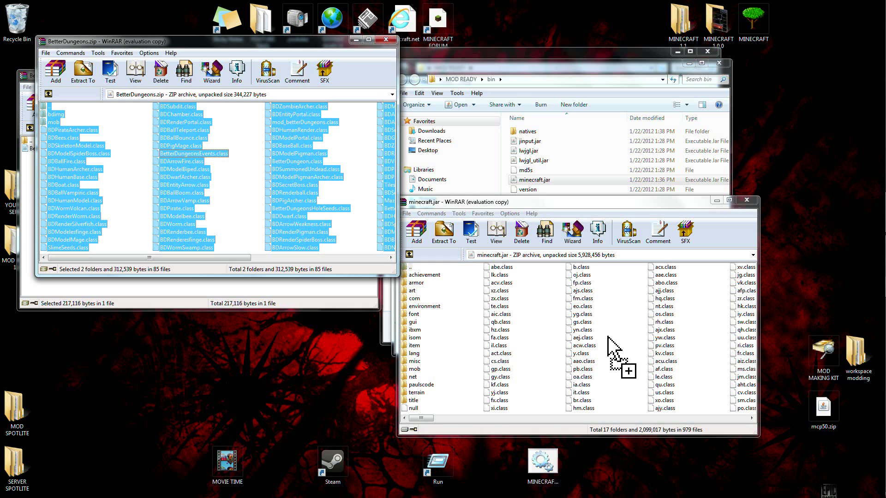
left_click_drag(608, 337, 609, 346)
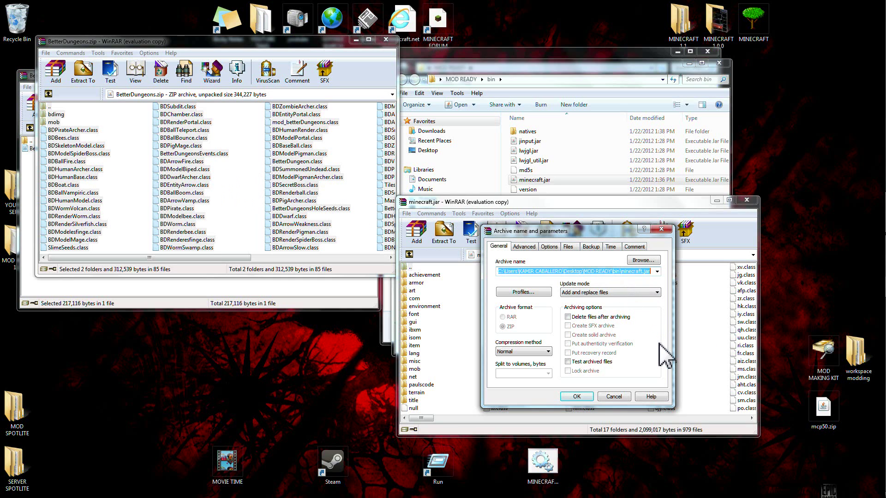
left_click(577, 397)
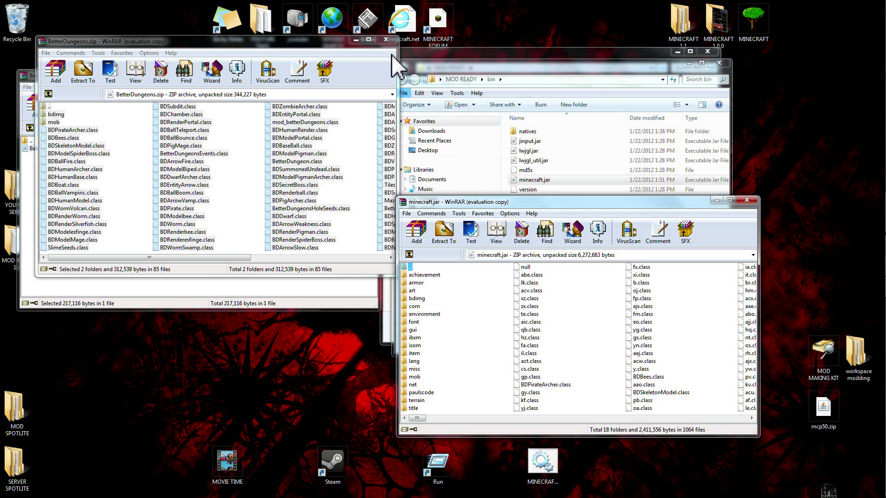
left_click(385, 40)
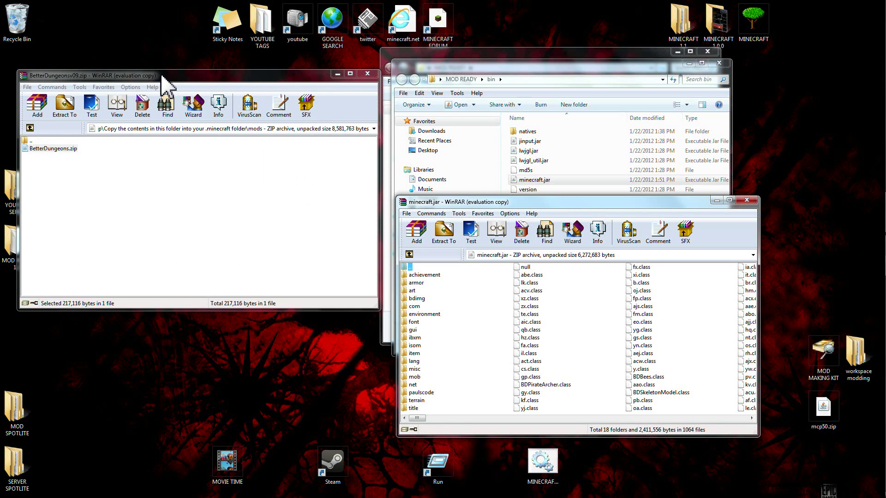
Step: Close the BetterDungeonsv09.zip and minecraft.jar archives and both MOD READY folder windows
left_click(86, 77)
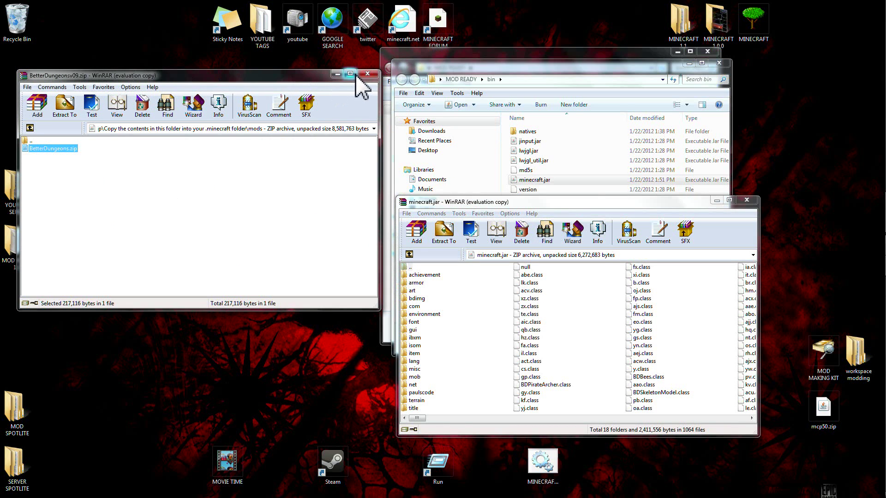
left_click(367, 74)
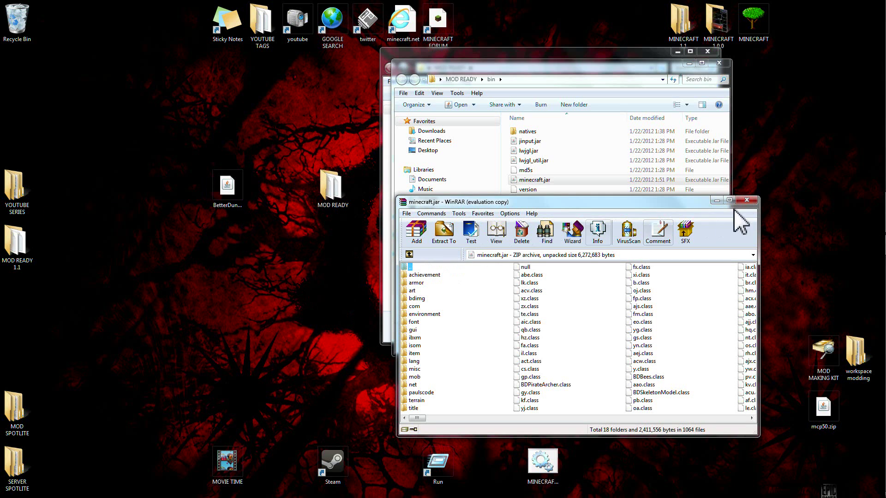
left_click(747, 200)
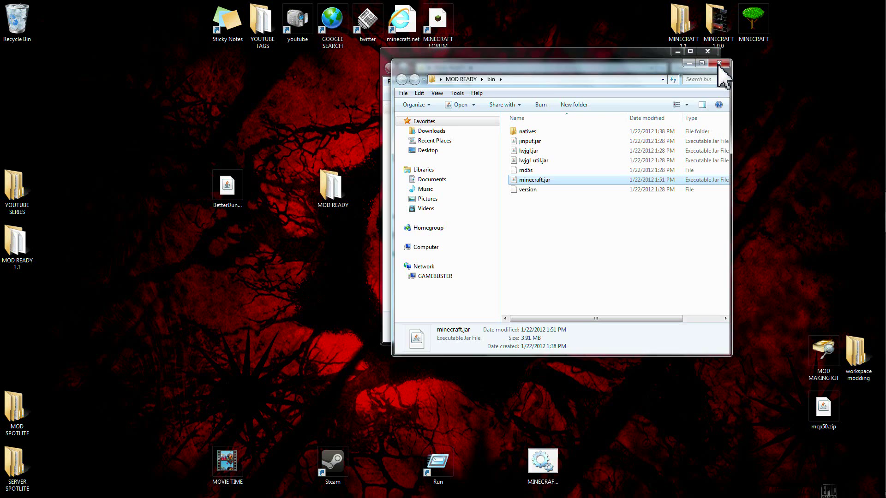
left_click(718, 63)
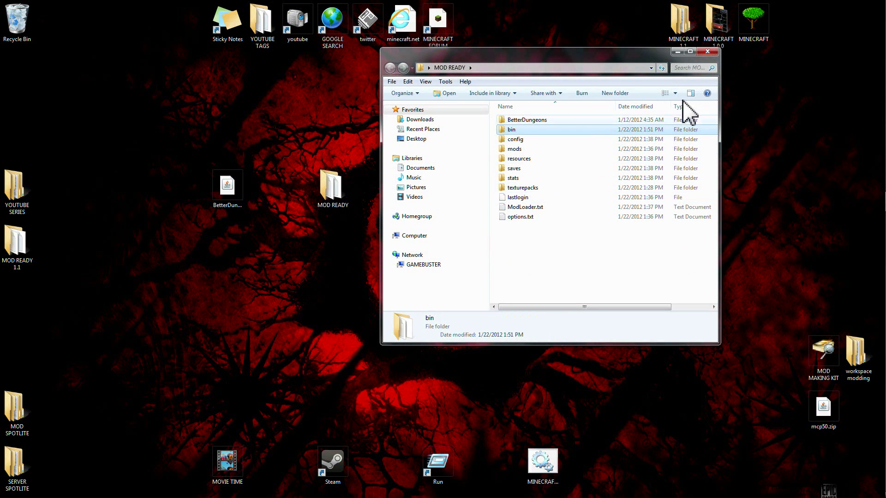
left_click(708, 52)
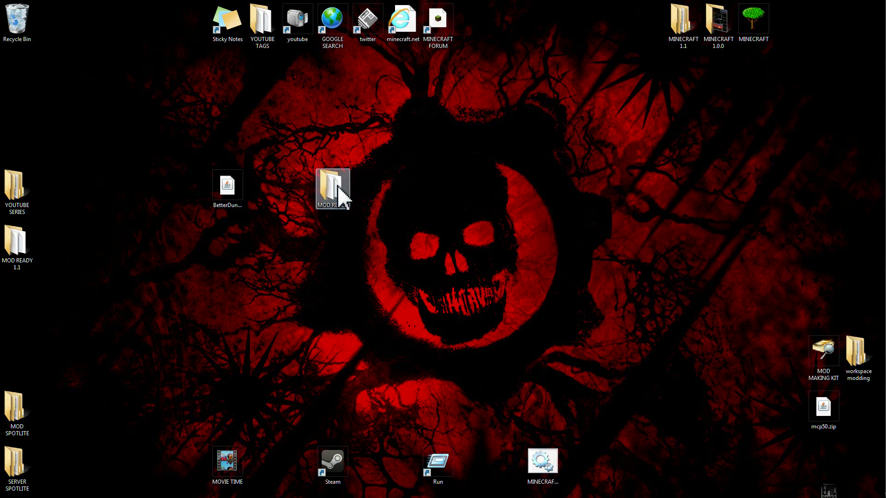
Step: Rename the MOD READY folder on the desktop as BETTER DUNGEONS 1.1 and reposition it nearer the BetterDungeons archive
left_click_drag(336, 192, 470, 203)
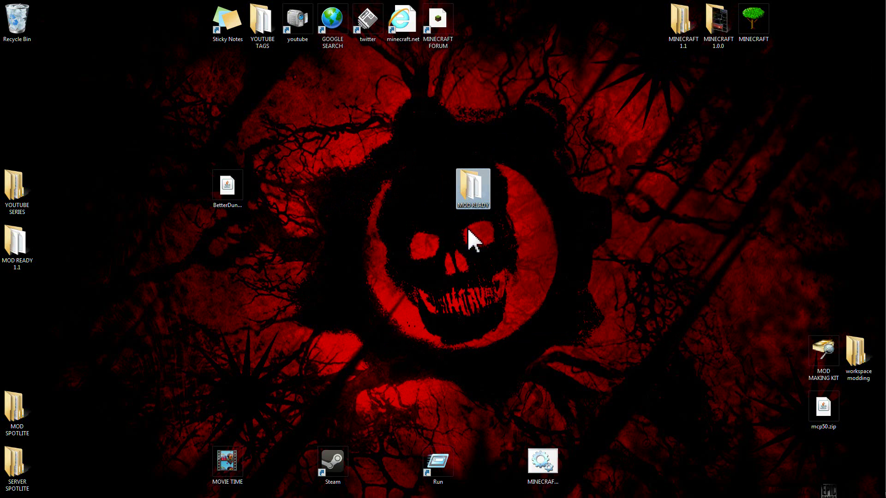
right_click(471, 200)
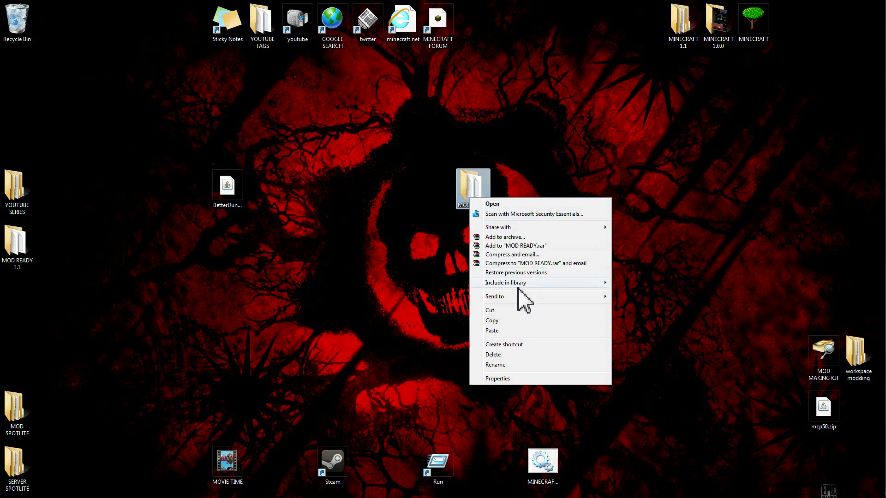
left_click(499, 366)
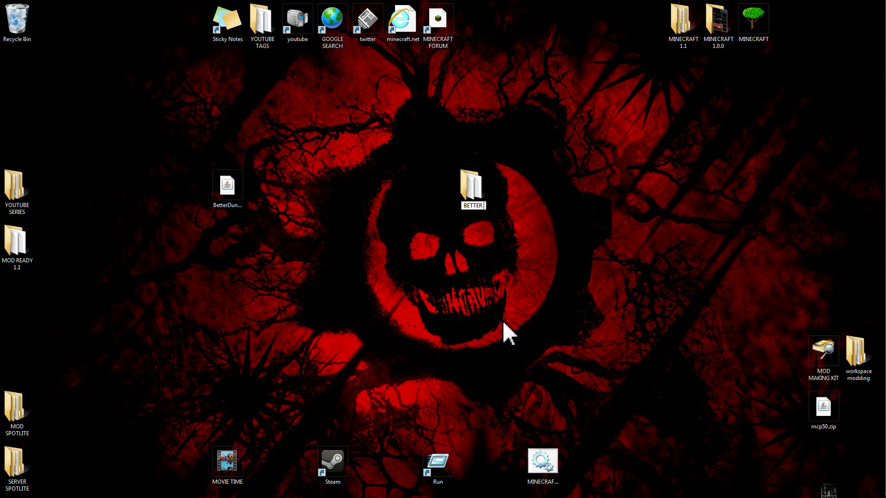
type("BETTER DUNGEONS 1")
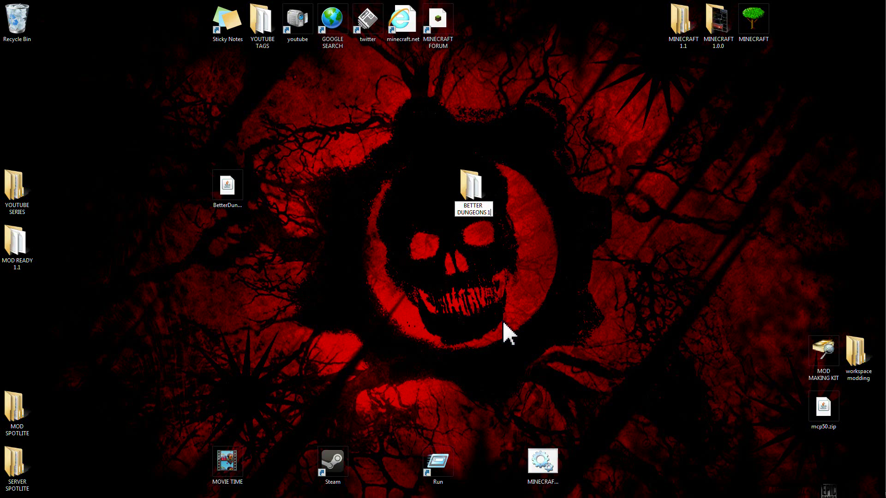
type(".1")
key("Return")
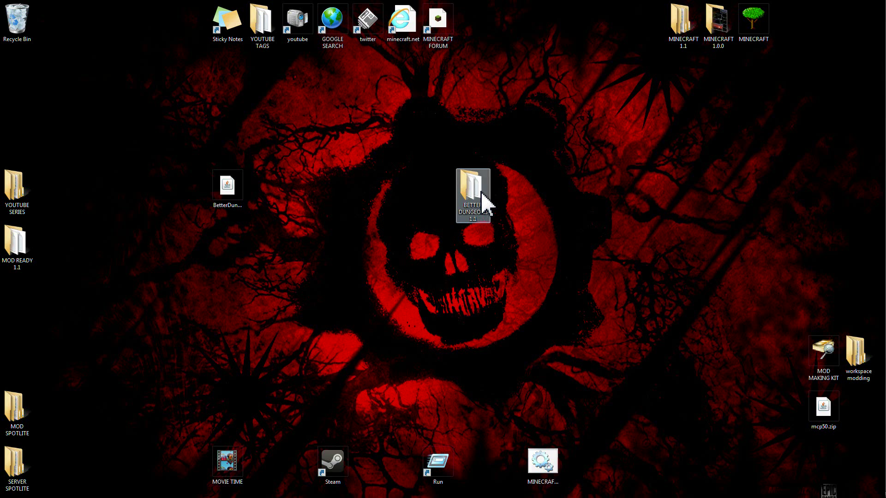
left_click_drag(480, 207, 374, 207)
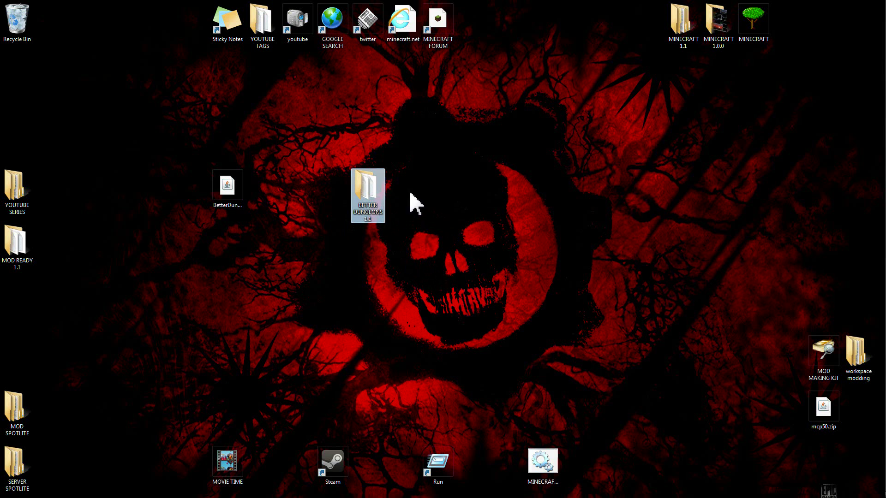
left_click(369, 213)
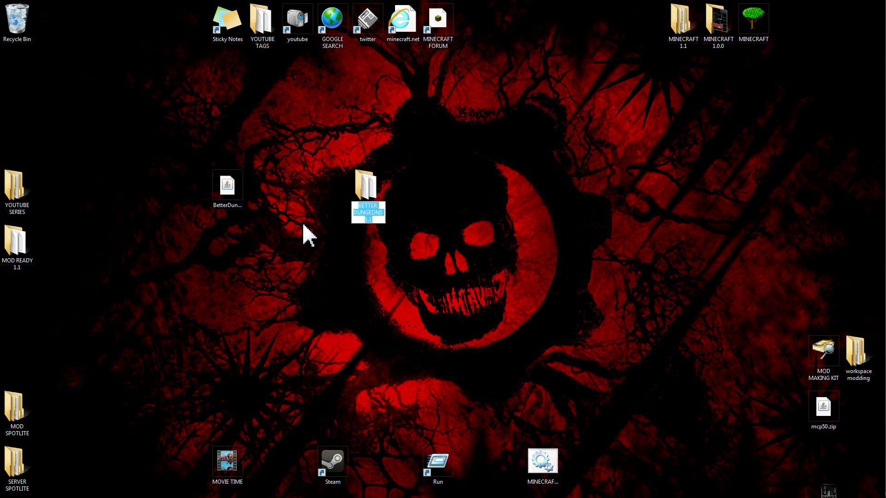
key("Return")
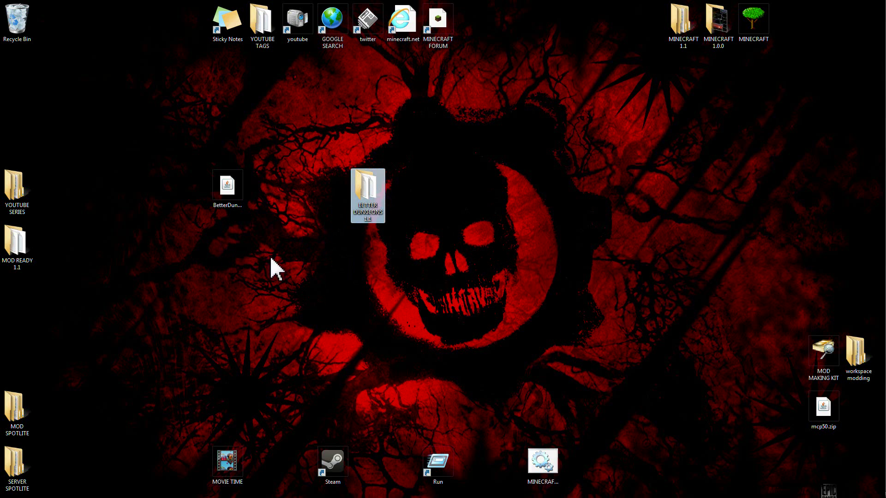
Step: Copy all files and folders inside BETTER DUNGEONS 1.1 to the clipboard and close the folder
double_click(372, 213)
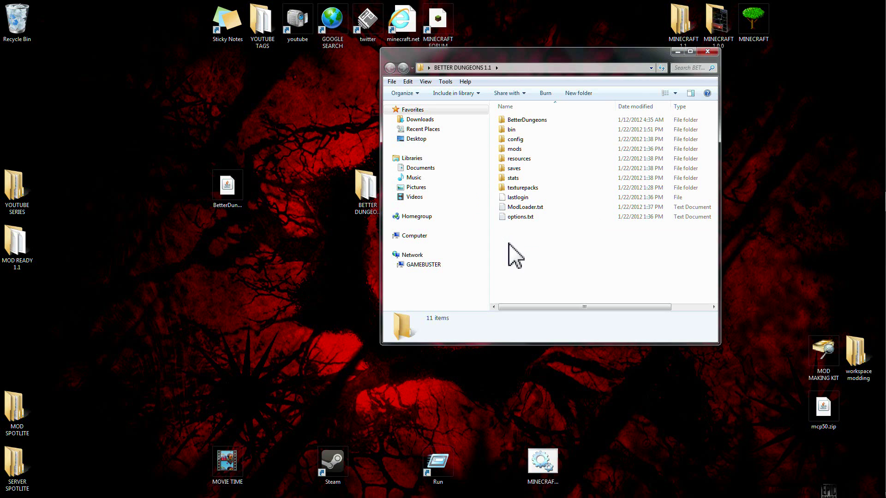
left_click_drag(508, 244, 540, 119)
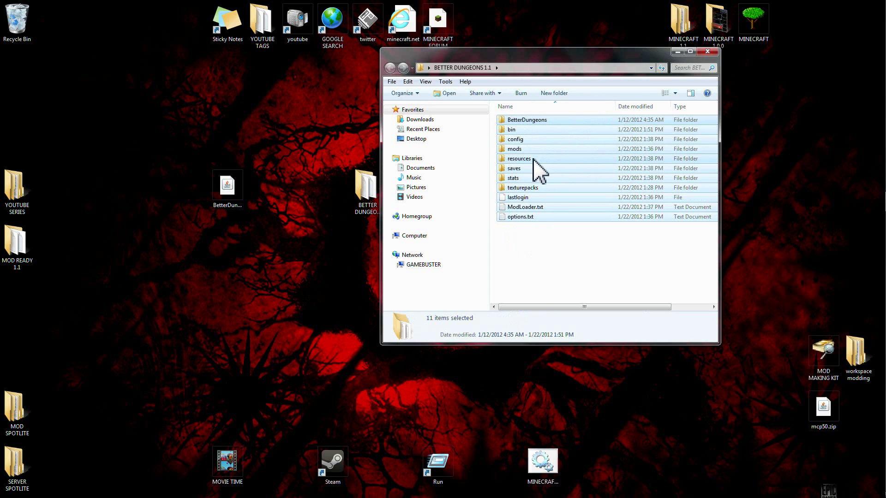
right_click(533, 159)
left_click(576, 275)
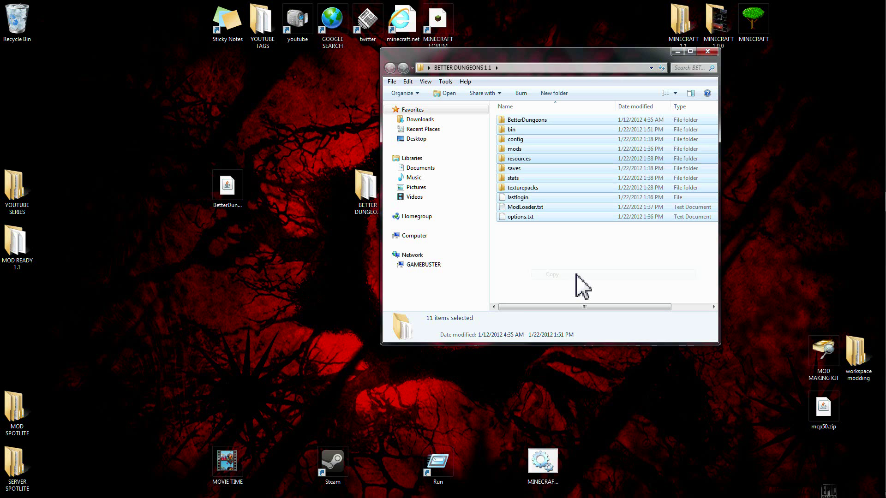
left_click(707, 51)
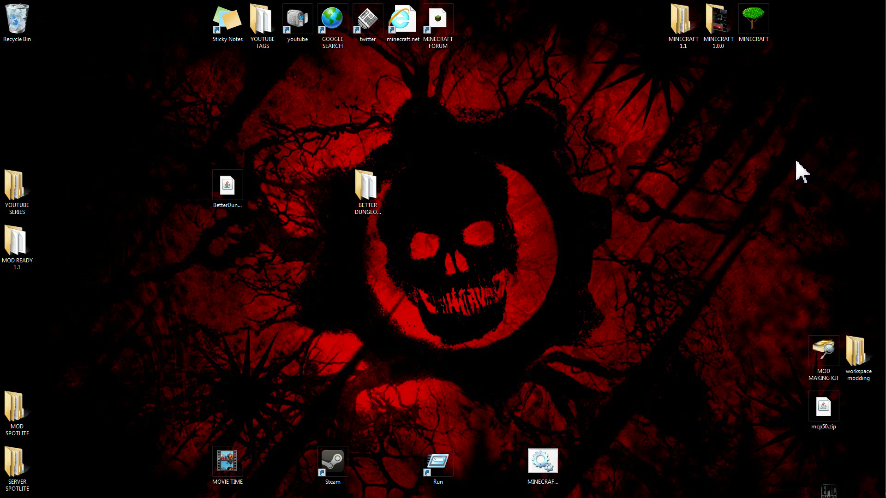
Step: Find the Roaming folder by searching for %APPDATA% and open its .minecraft folder
mouse_move(873, 93)
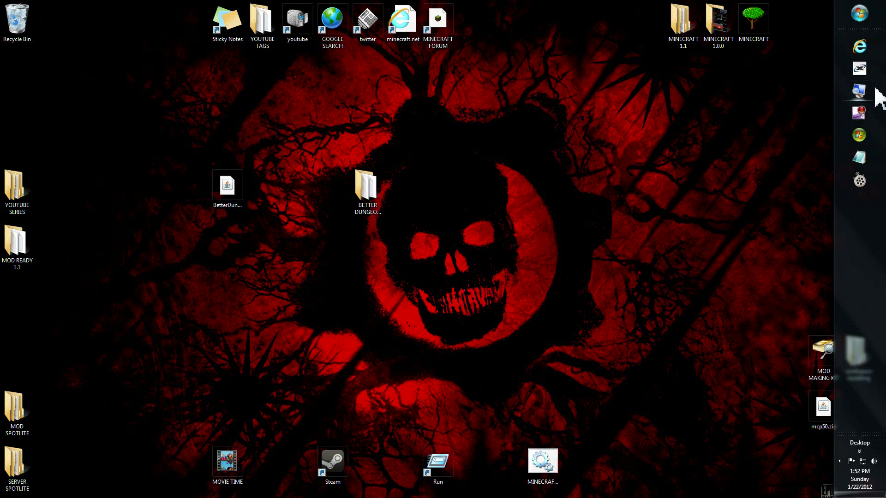
left_click(861, 19)
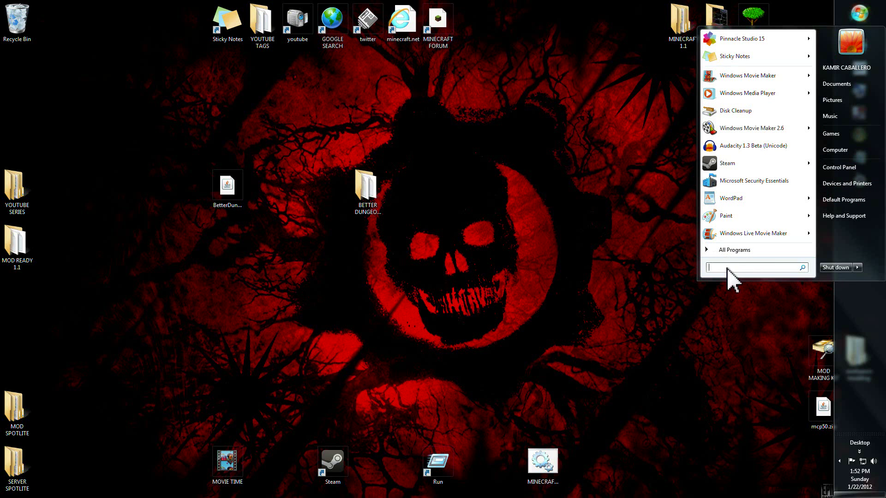
type("%APP")
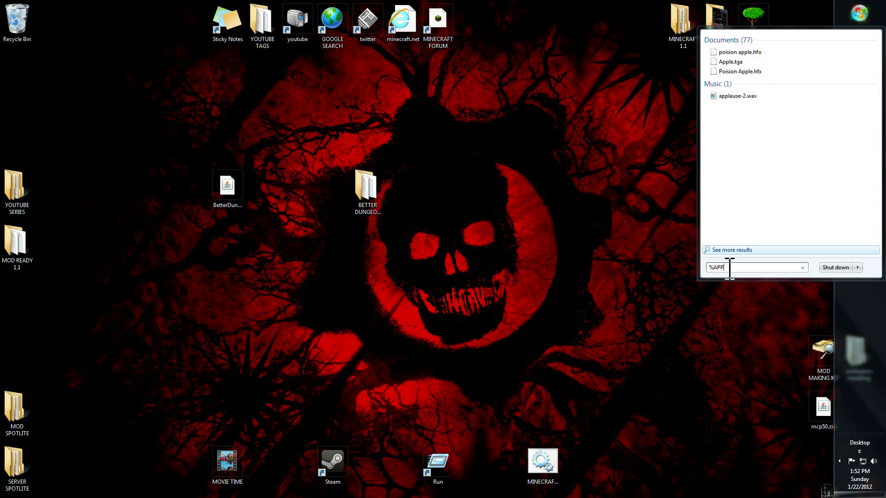
type("DATA")
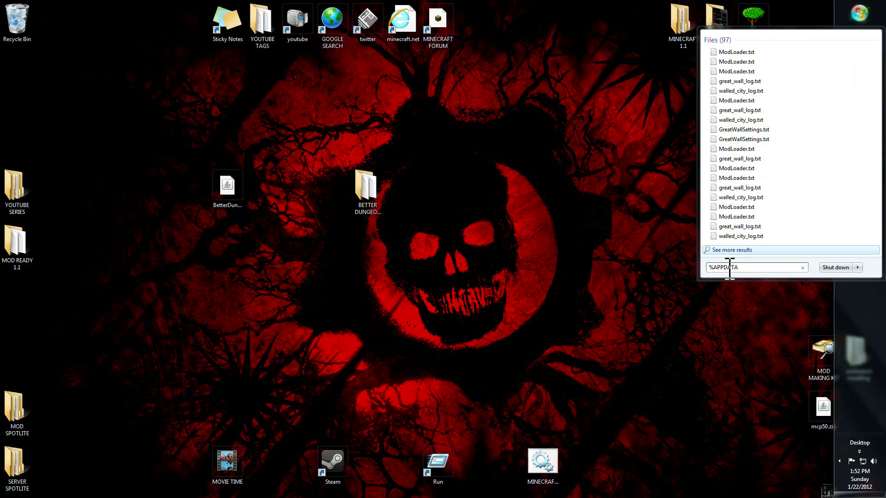
key("Caps_Lock")
type("%")
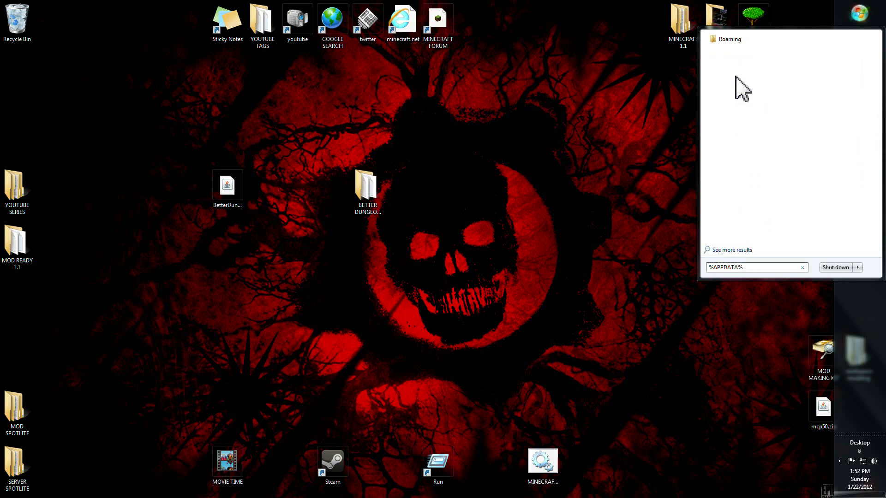
left_click(731, 40)
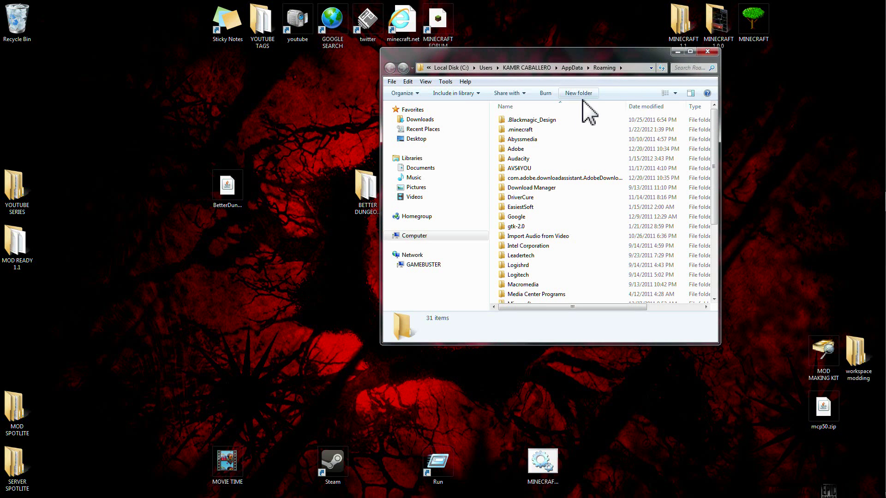
left_click(521, 133)
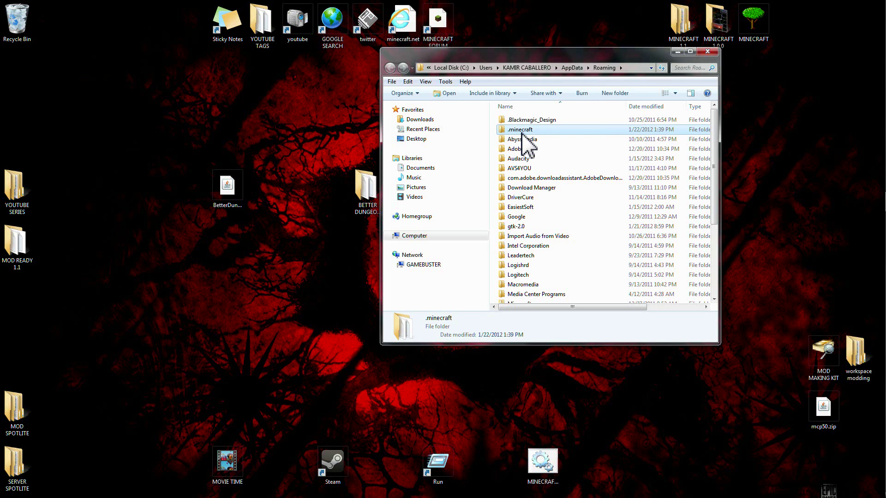
double_click(522, 133)
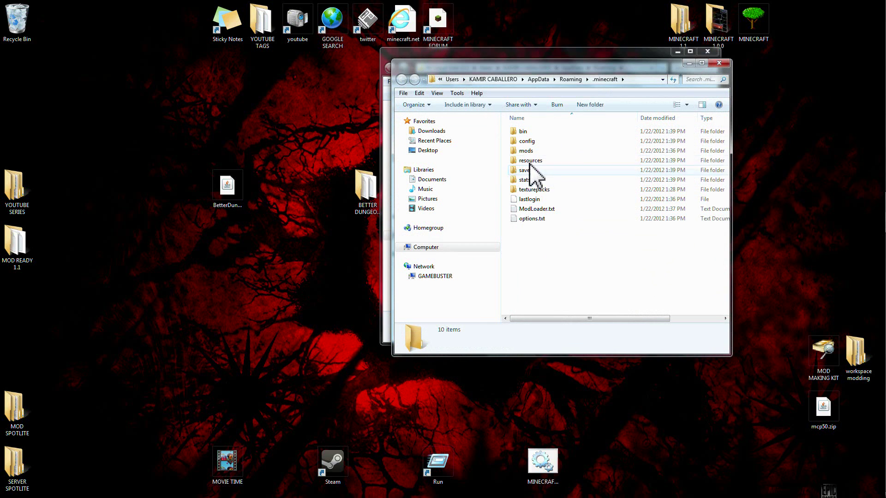
left_click_drag(522, 248, 553, 129)
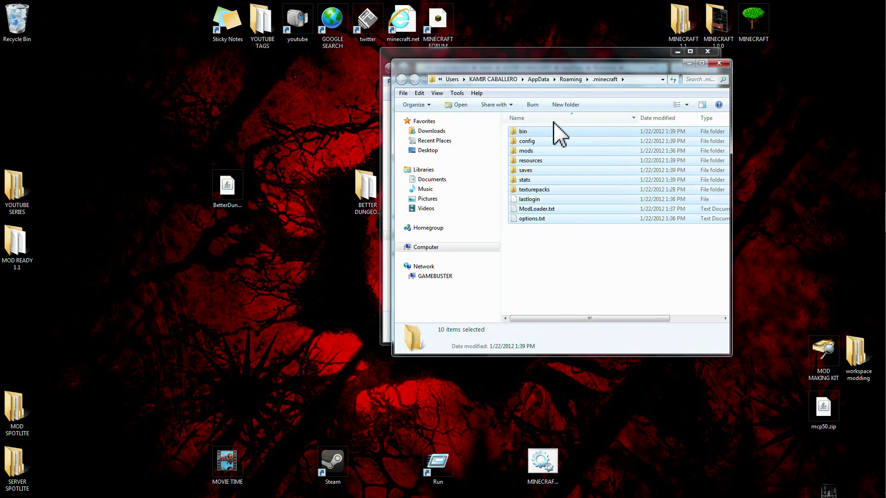
right_click(554, 163)
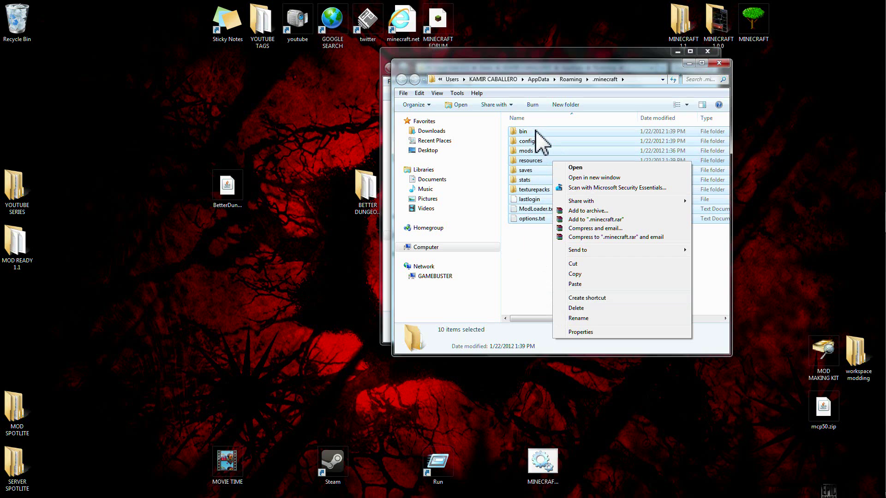
left_click(524, 257)
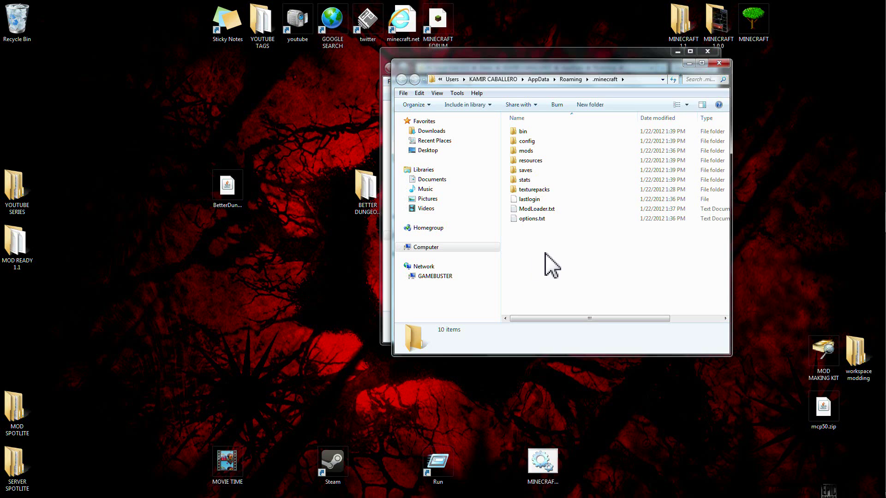
Step: Create a new folder named "mod ready" on the desktop
right_click(266, 325)
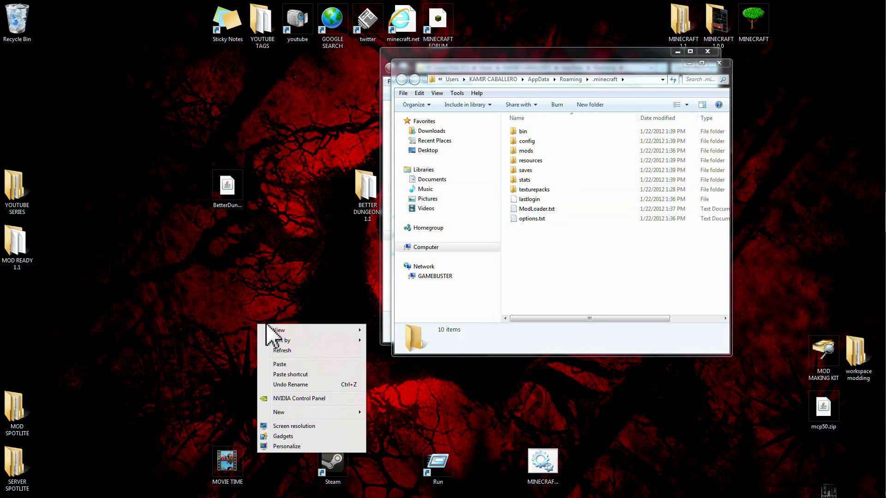
mouse_move(318, 412)
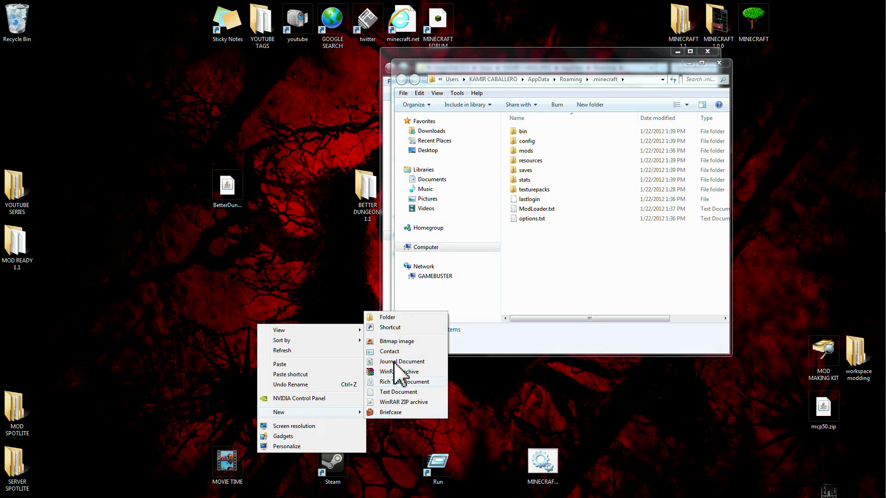
left_click(392, 318)
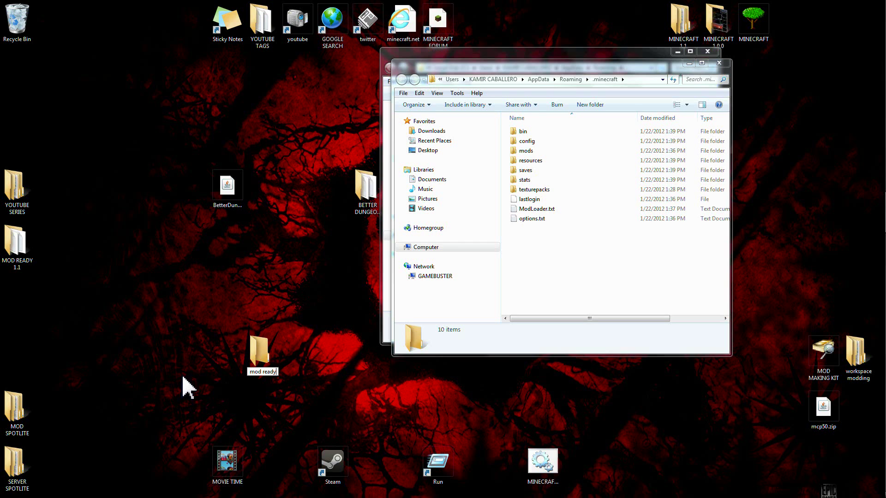
key("Return")
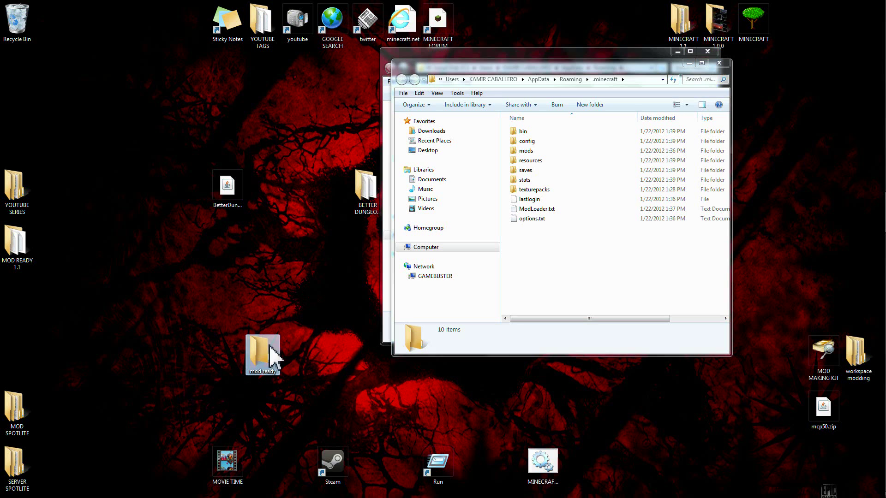
left_click(171, 372)
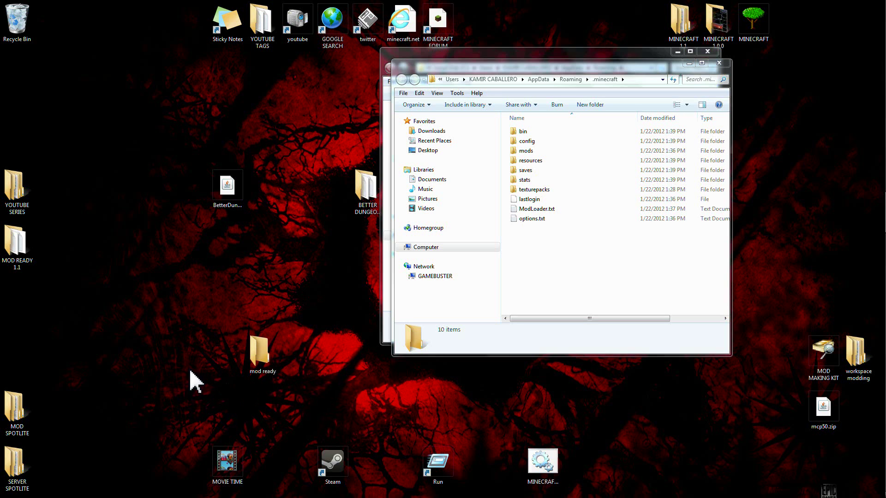
Step: Back up all contents of the .minecraft folder by copying them into the desktop's mod ready folder, and close that folder
double_click(264, 353)
left_click_drag(524, 86, 132, 102)
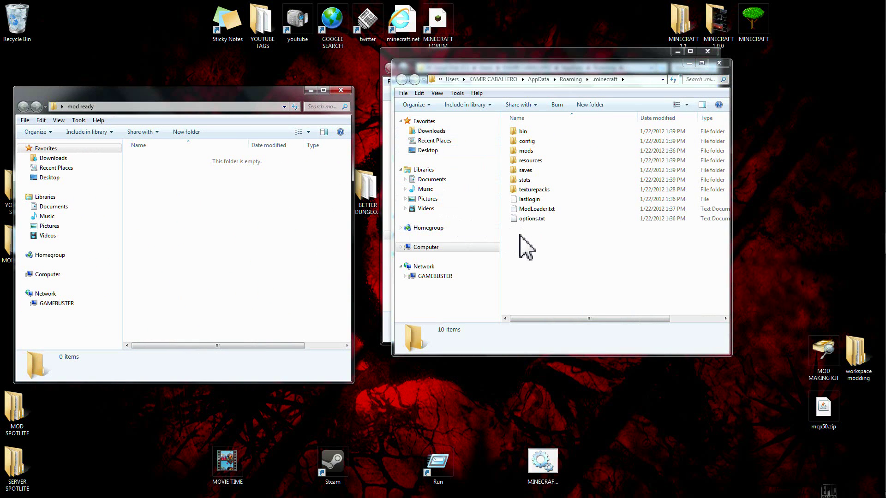
left_click_drag(519, 235, 543, 139)
right_click(543, 193)
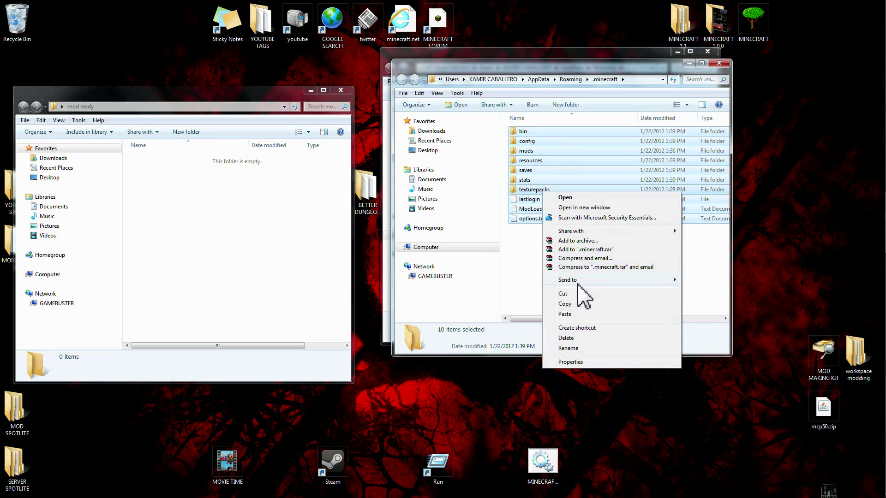
left_click(574, 305)
right_click(207, 235)
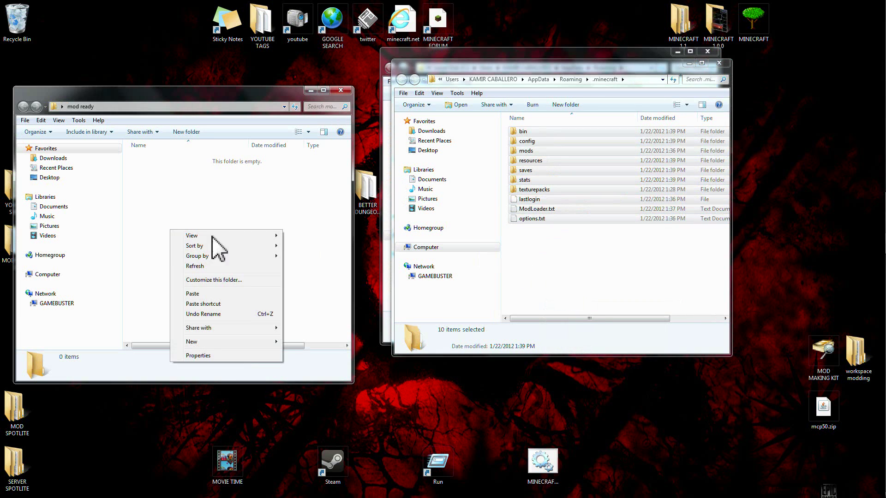
left_click(203, 293)
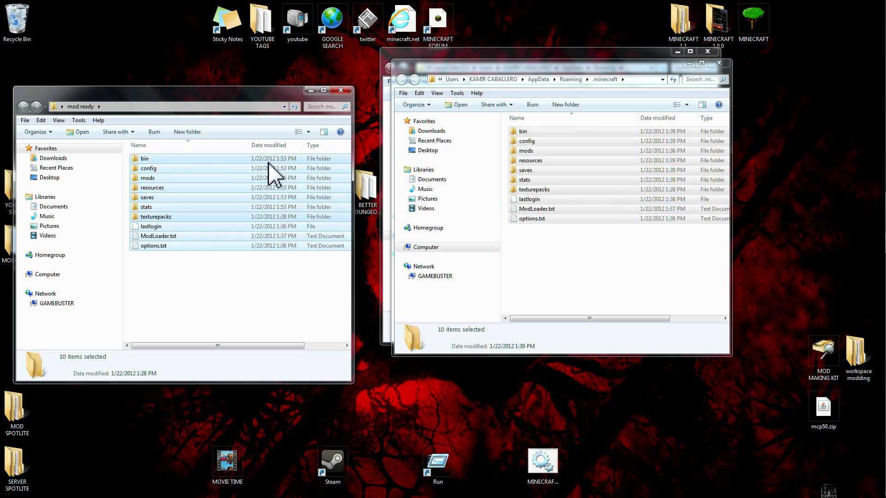
left_click(341, 90)
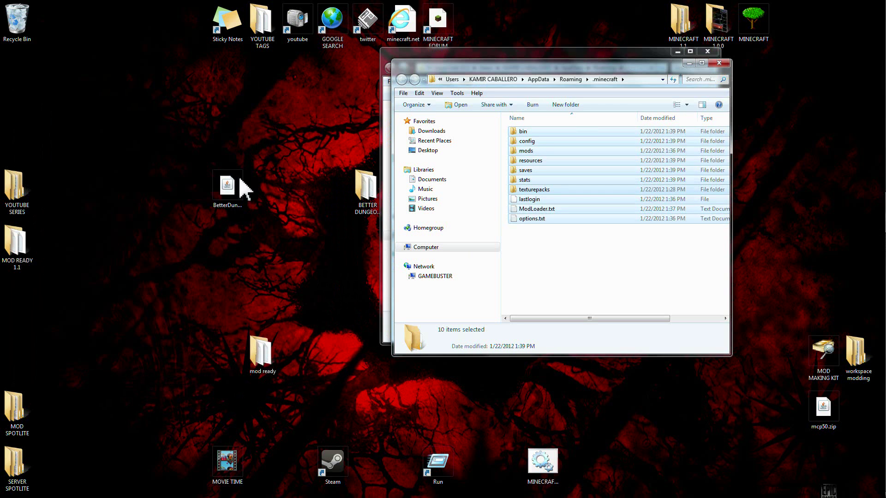
Step: Delete all files and folders inside the .minecraft folder
right_click(578, 175)
left_click(604, 318)
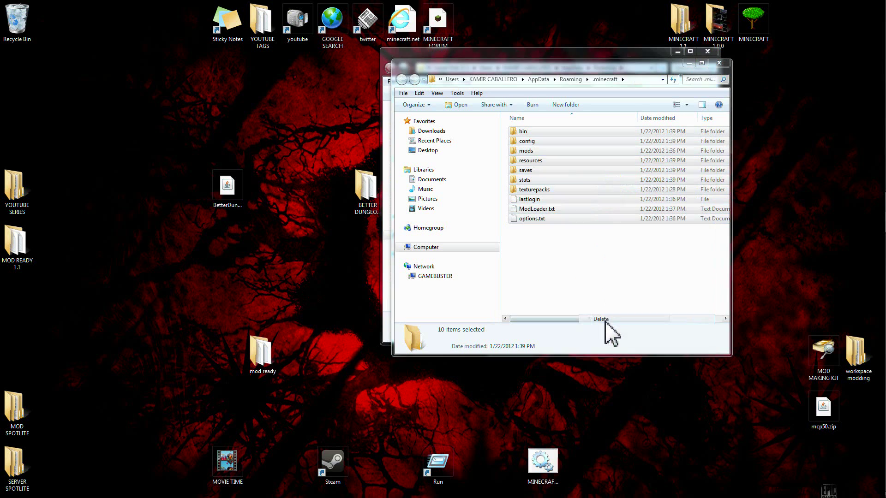
left_click(484, 262)
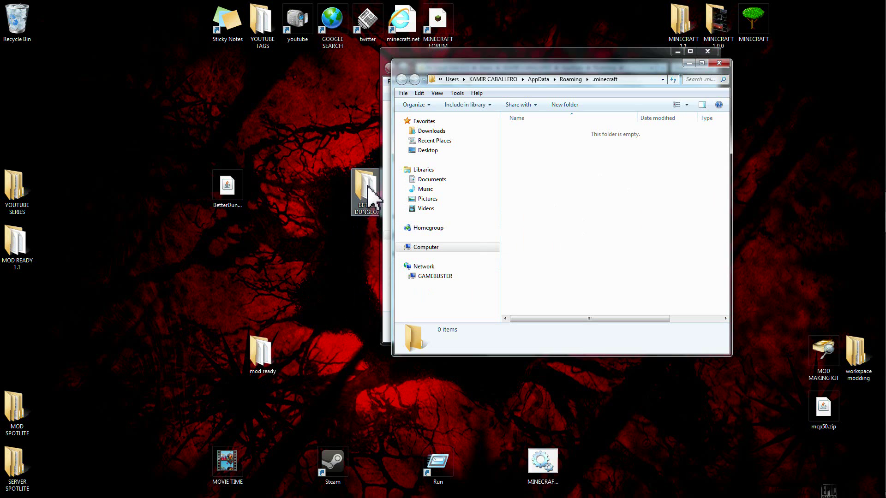
Step: Reposition the BETTER DUNGEONS 1.1 folder nearer the BetterDungeons archive and copy all of its contents to the clipboard
left_click_drag(371, 198, 325, 210)
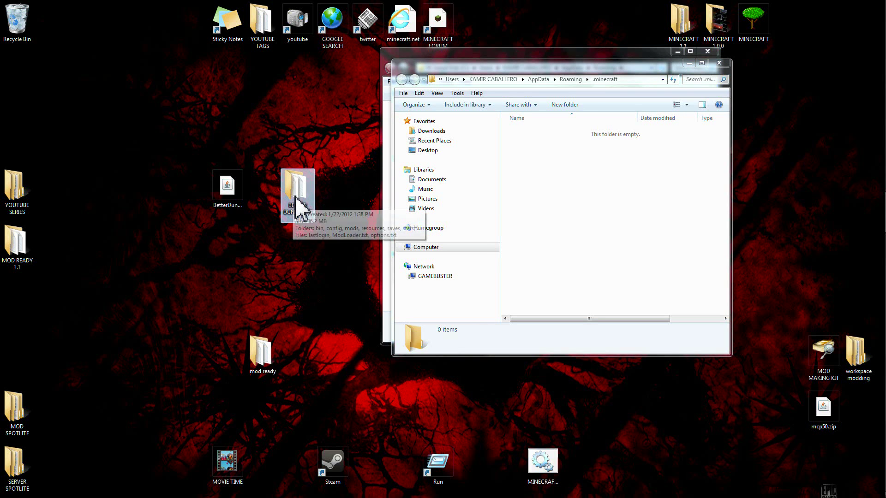
double_click(296, 204)
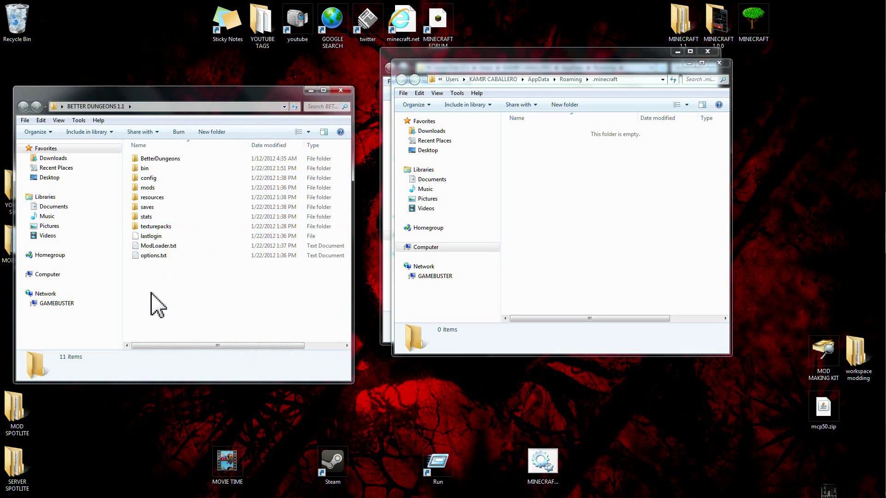
left_click_drag(149, 294, 181, 159)
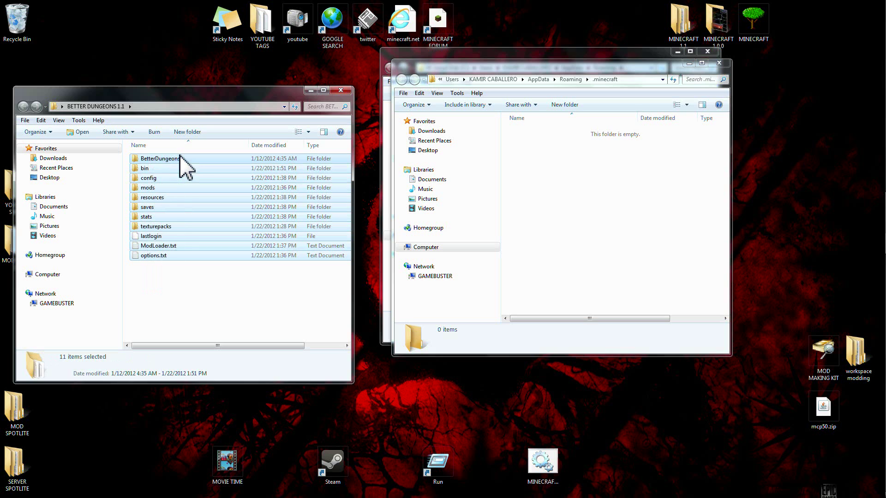
right_click(173, 207)
left_click(193, 317)
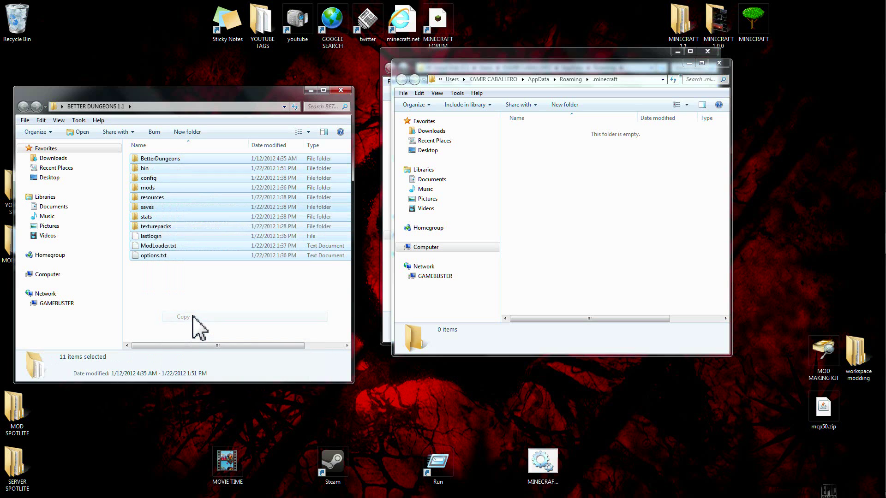
Step: Paste the copied BETTER DUNGEONS 1.1 files into the empty .minecraft folder and close all open folder windows
right_click(579, 187)
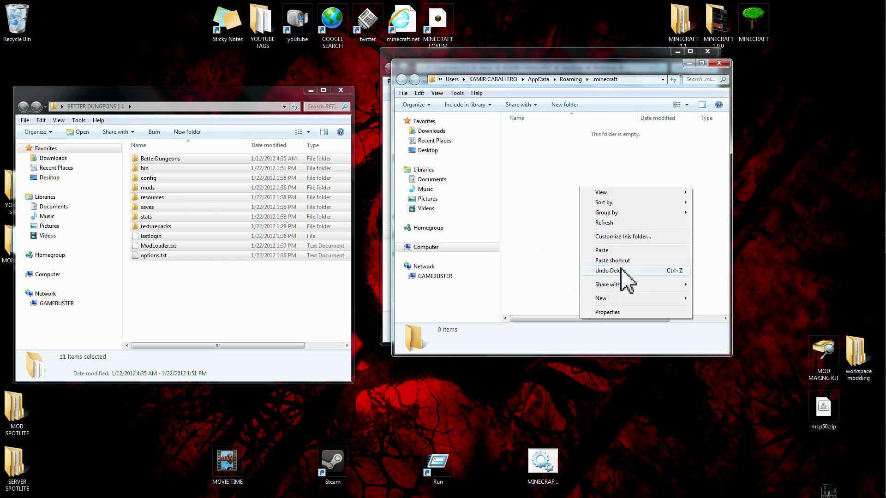
left_click(609, 251)
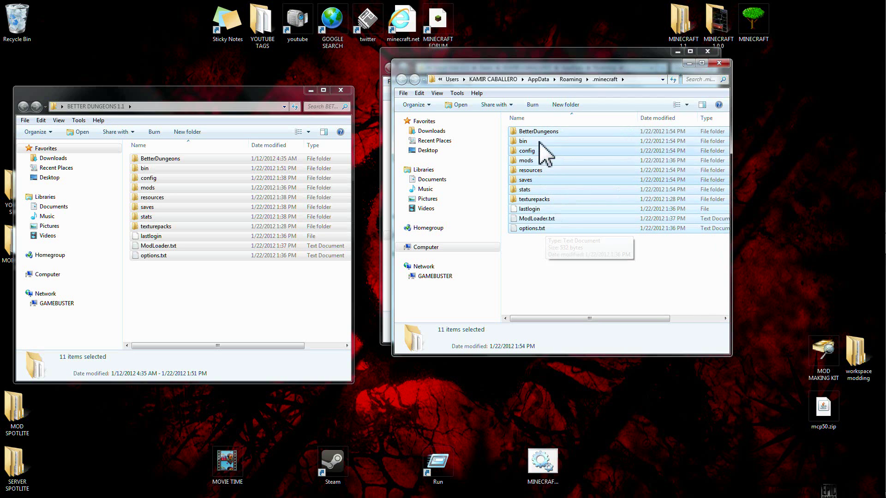
left_click(341, 91)
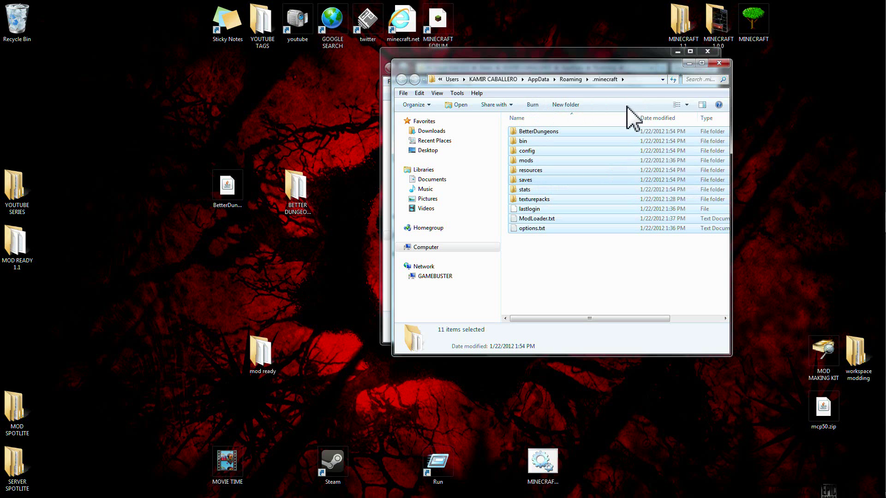
left_click(721, 63)
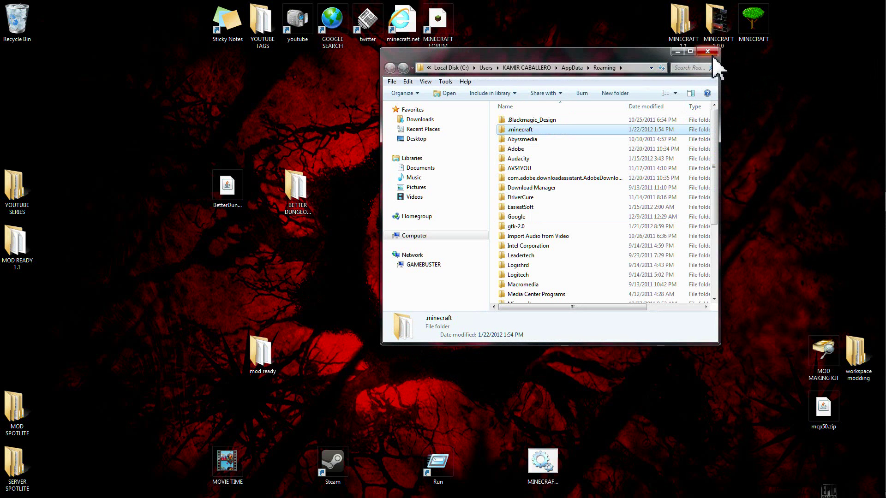
left_click(711, 53)
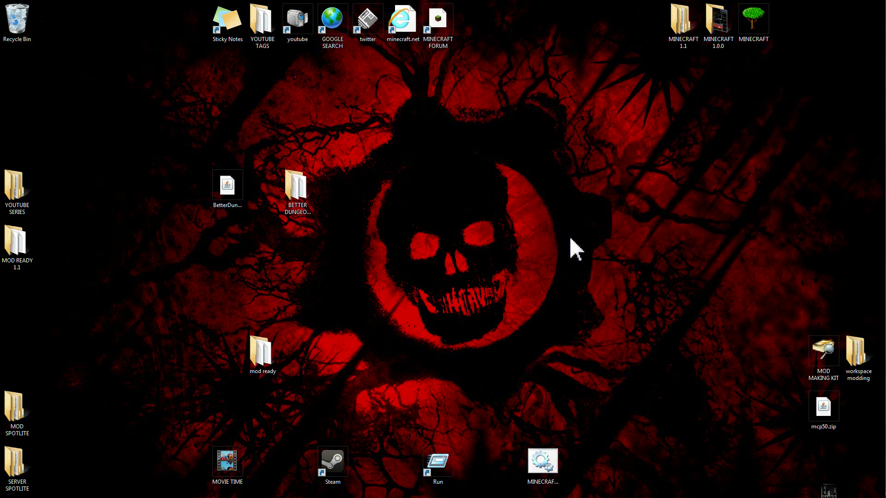
Step: Launch Minecraft from the desktop, log in with the remembered account, and maximize the game window
double_click(545, 475)
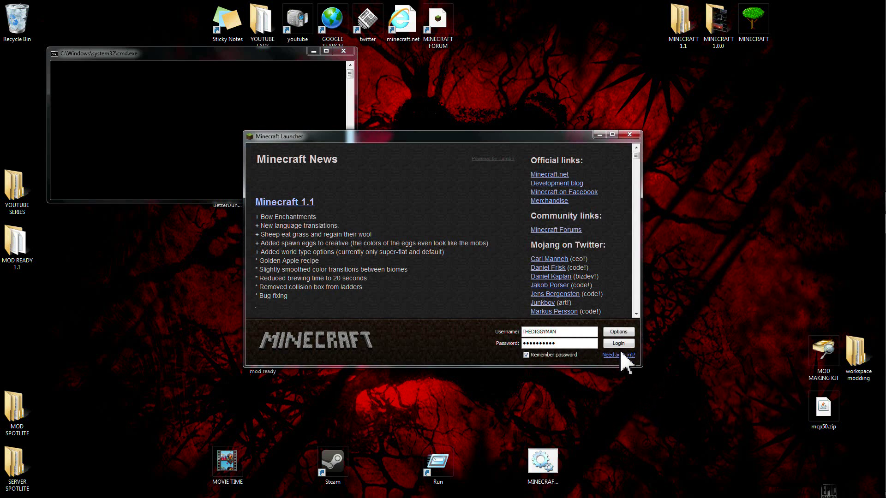
left_click(621, 345)
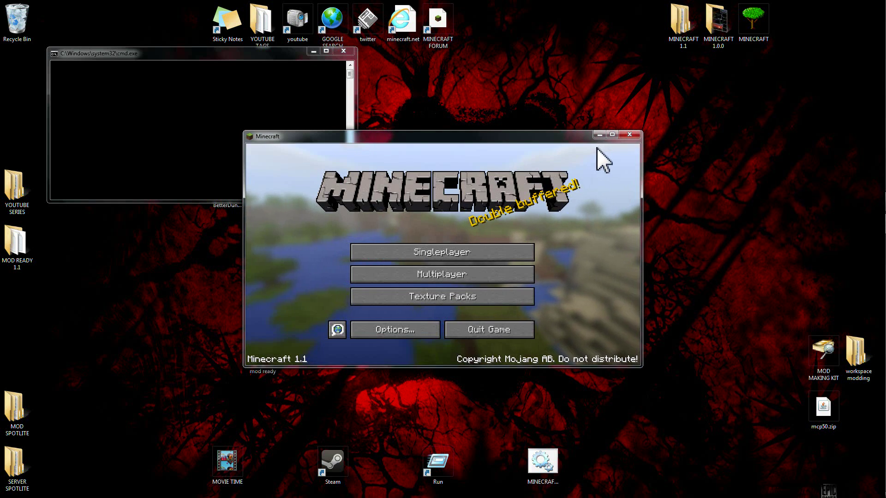
left_click(612, 134)
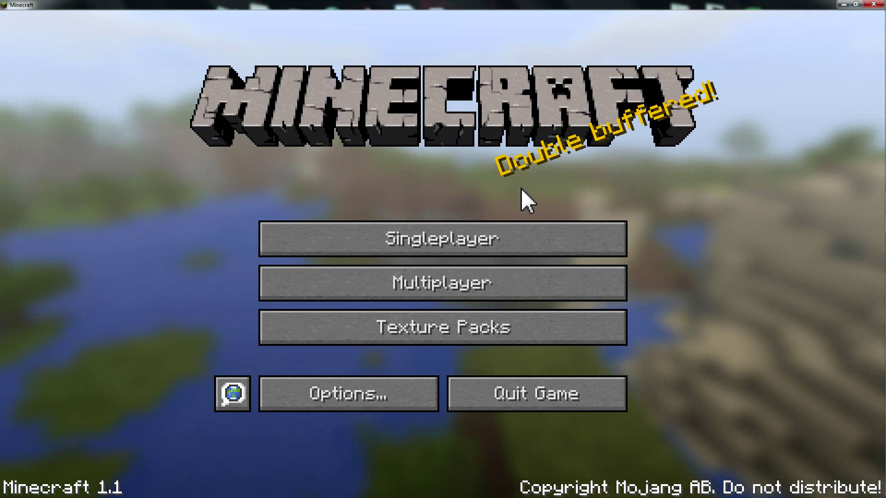
Step: Create a new singleplayer world named New World with the game mode set to Creative
left_click(431, 249)
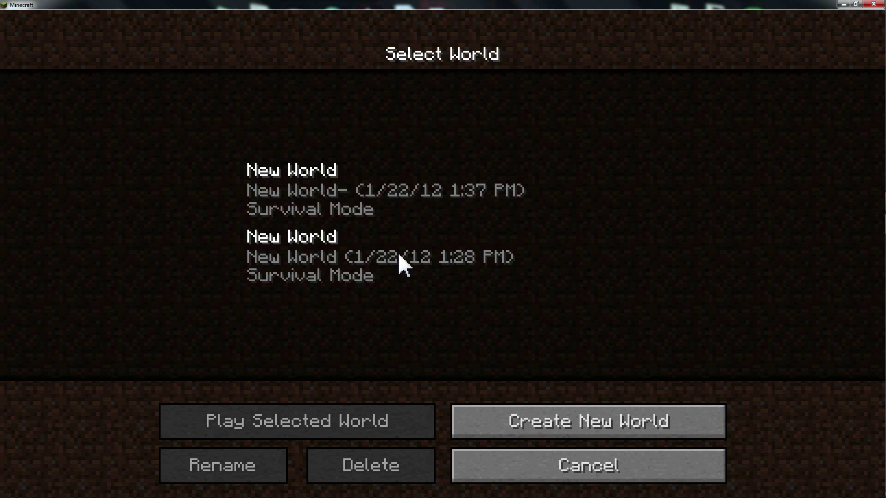
left_click(506, 410)
left_click(458, 221)
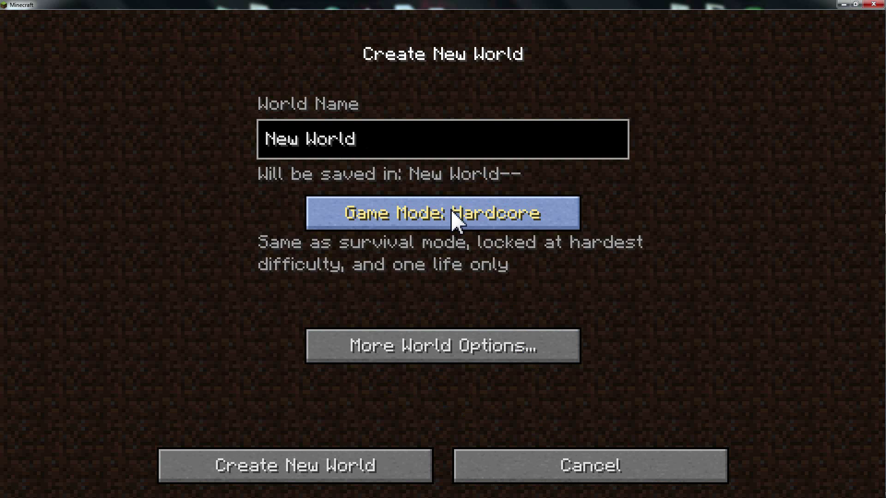
left_click(454, 215)
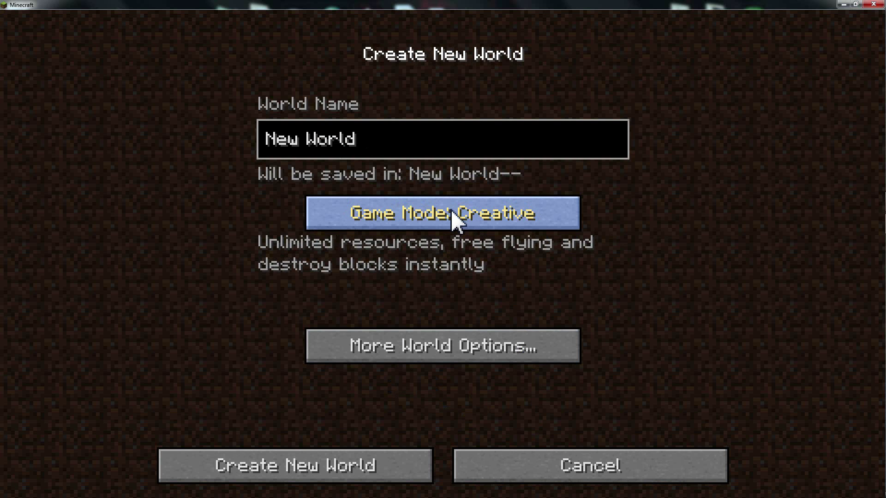
left_click(311, 472)
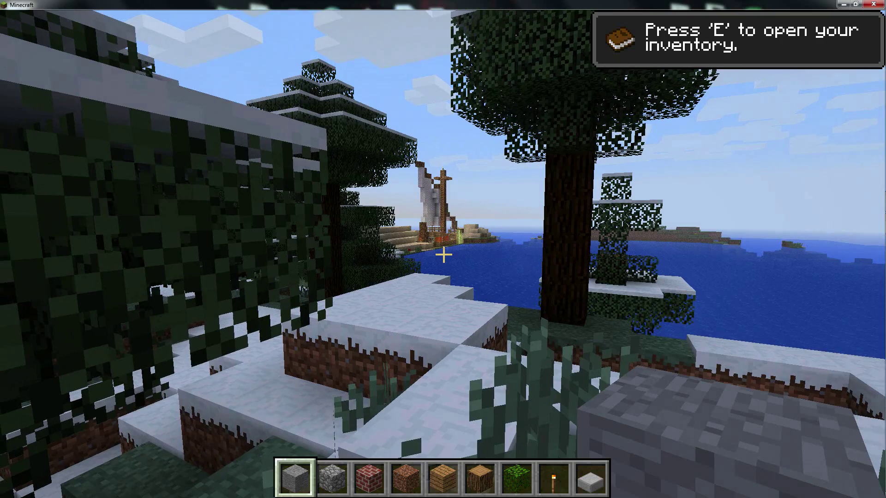
Step: Fly over the water to the sailing ship on the sandy shore and examine it with its crew
key("space")
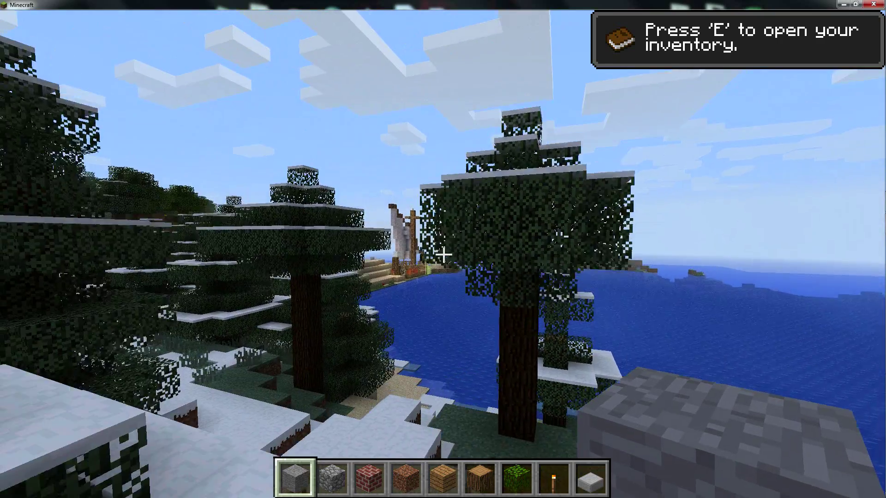
key("space")
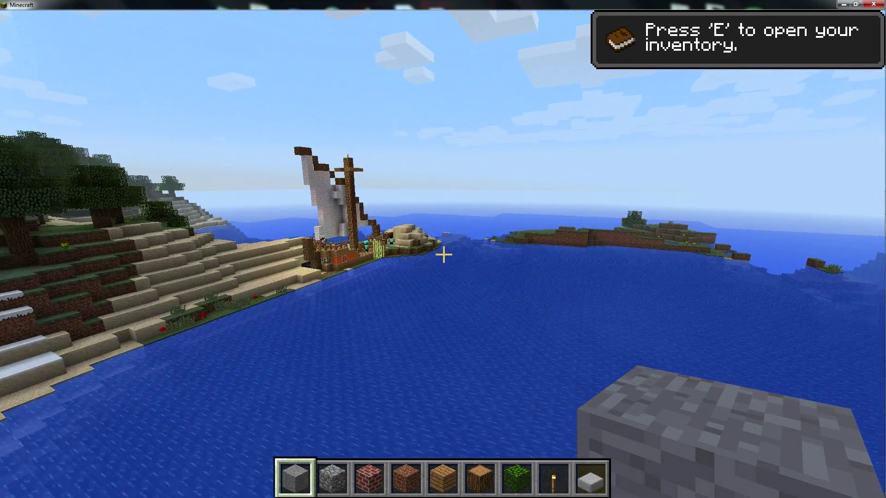
key("w")
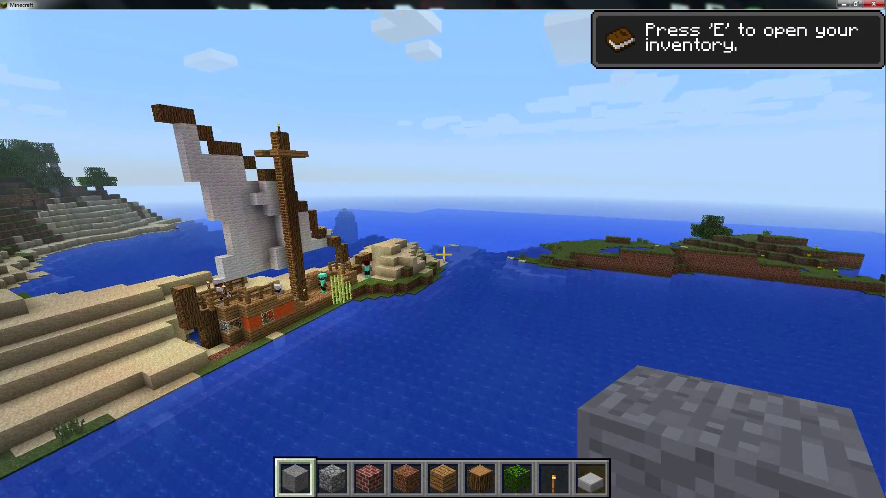
key("w")
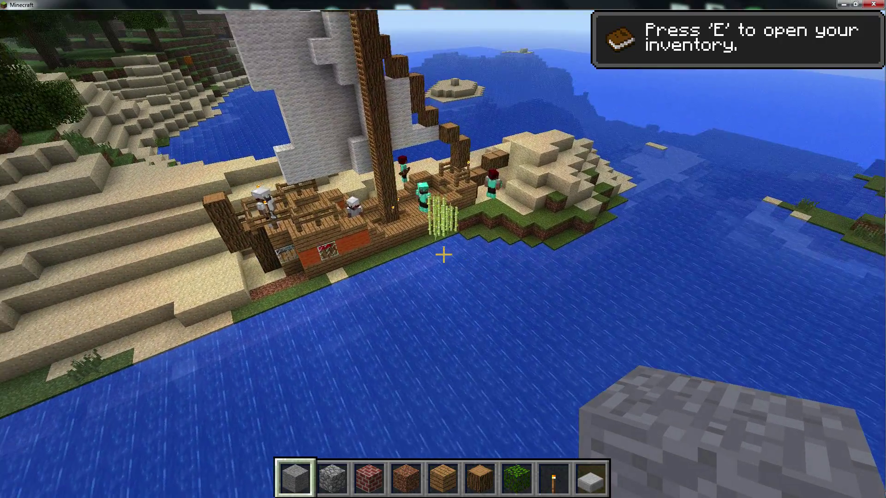
key("w")
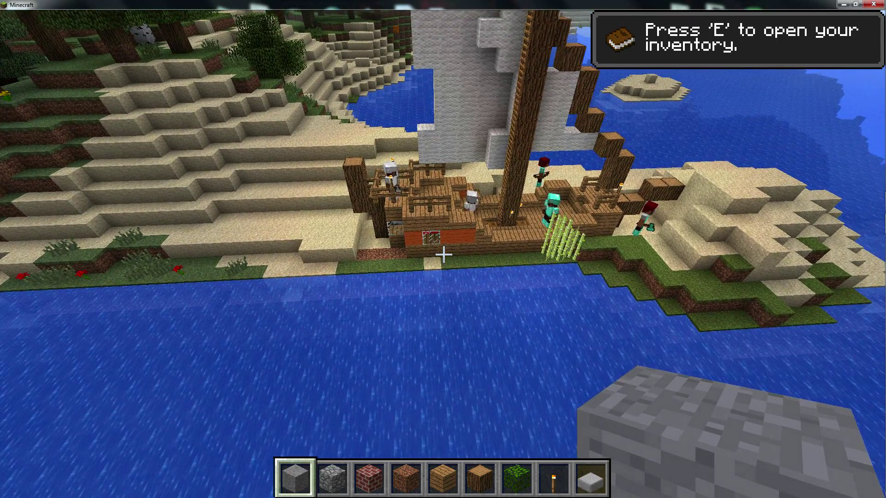
Step: Fly across the desert to the sandstone building on the slope and examine it from several sides
key("w")
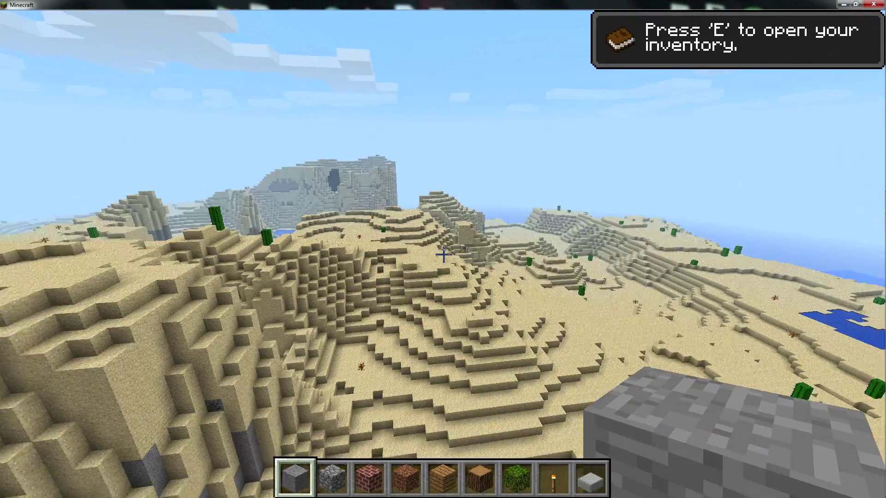
key("w")
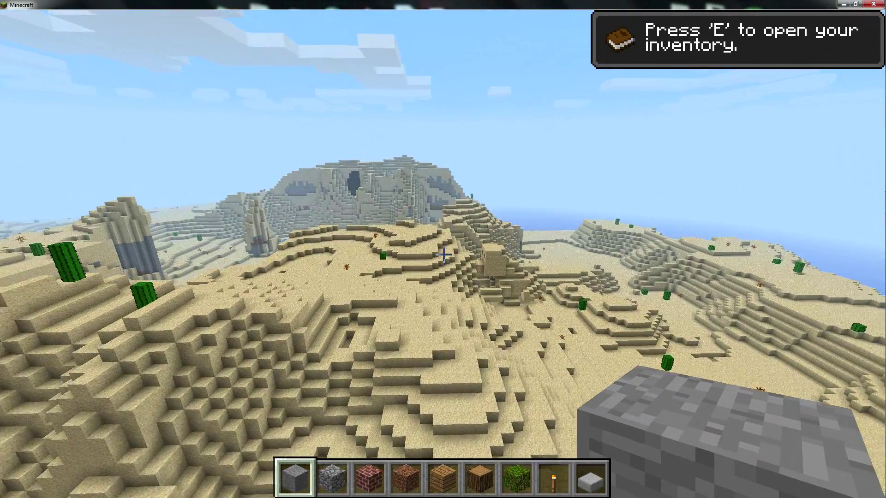
key("w")
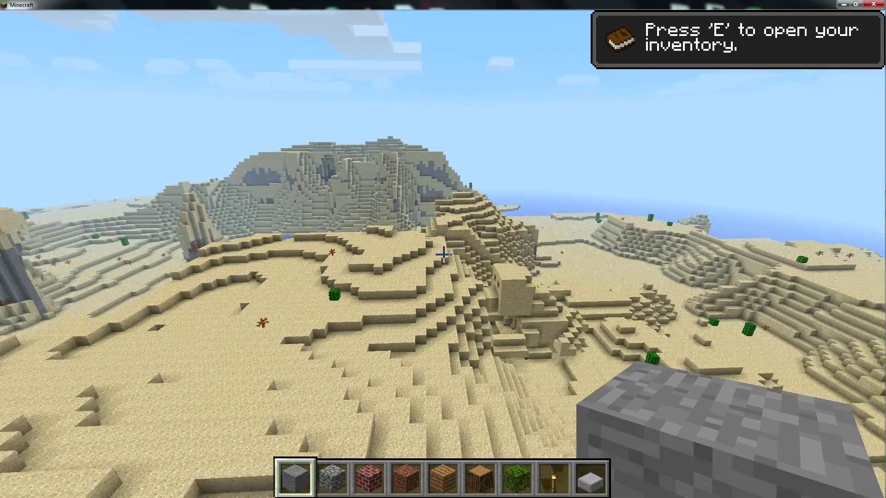
key("w")
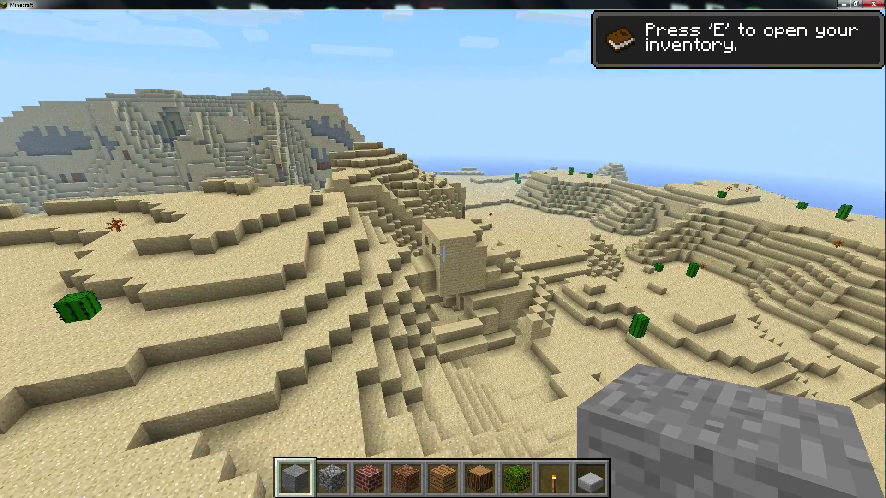
key("w")
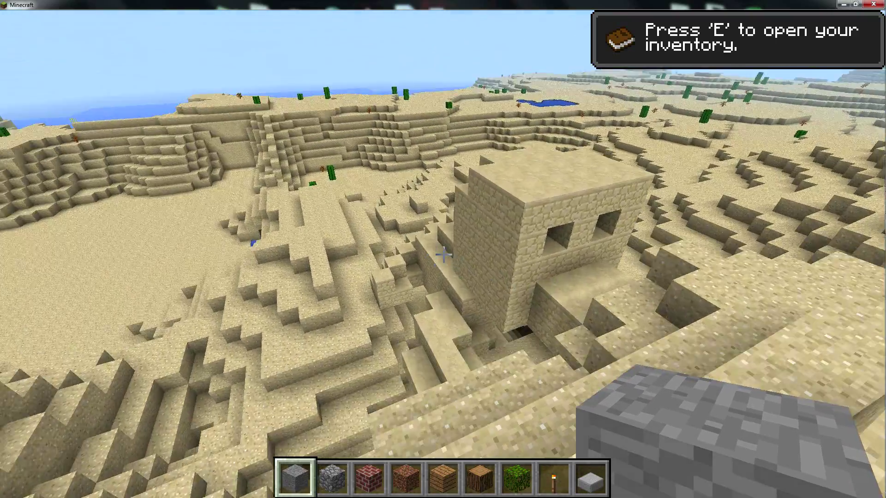
key("d")
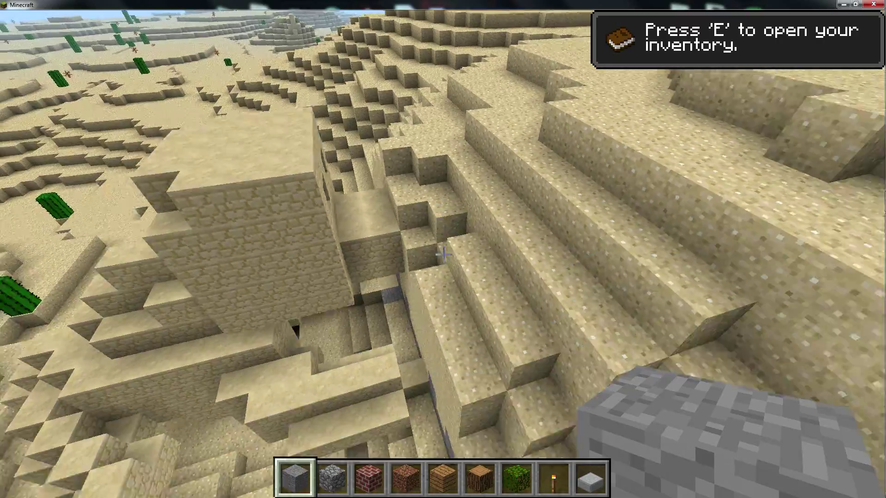